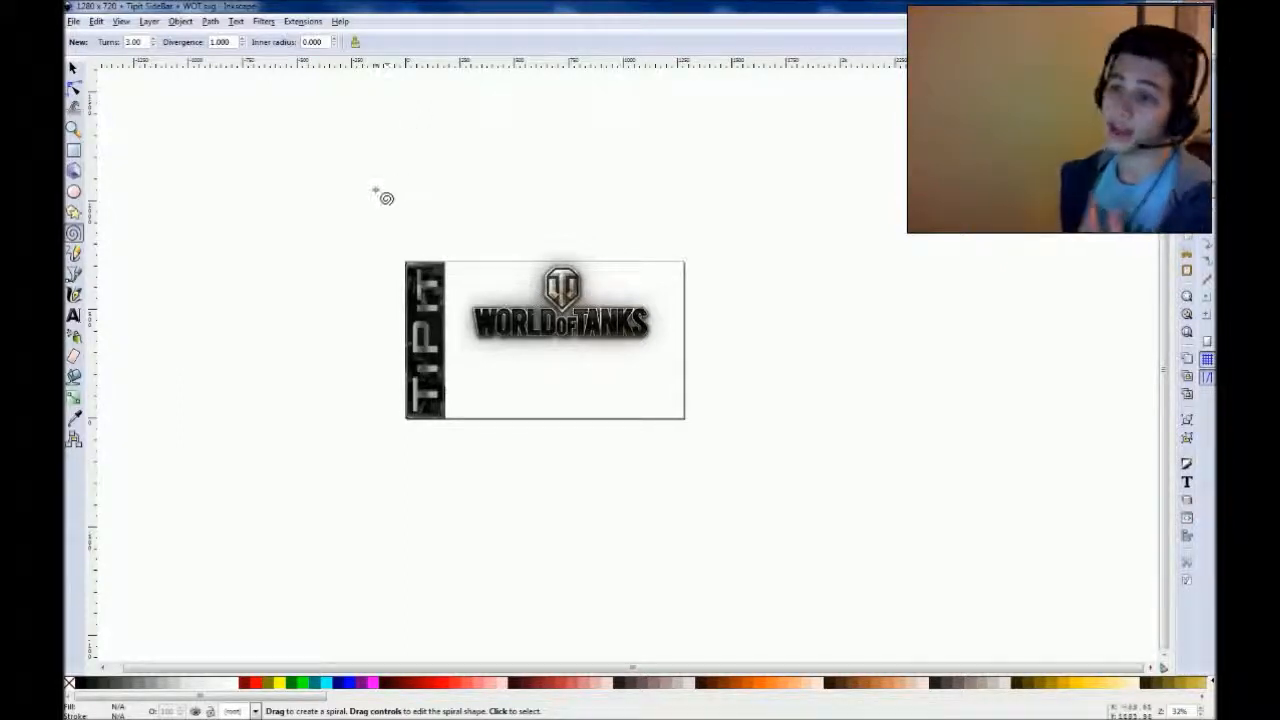
- Switch to the Select tool and examine the World of Tanks logo and the sidebar image as separate objects
left_click(73, 67)
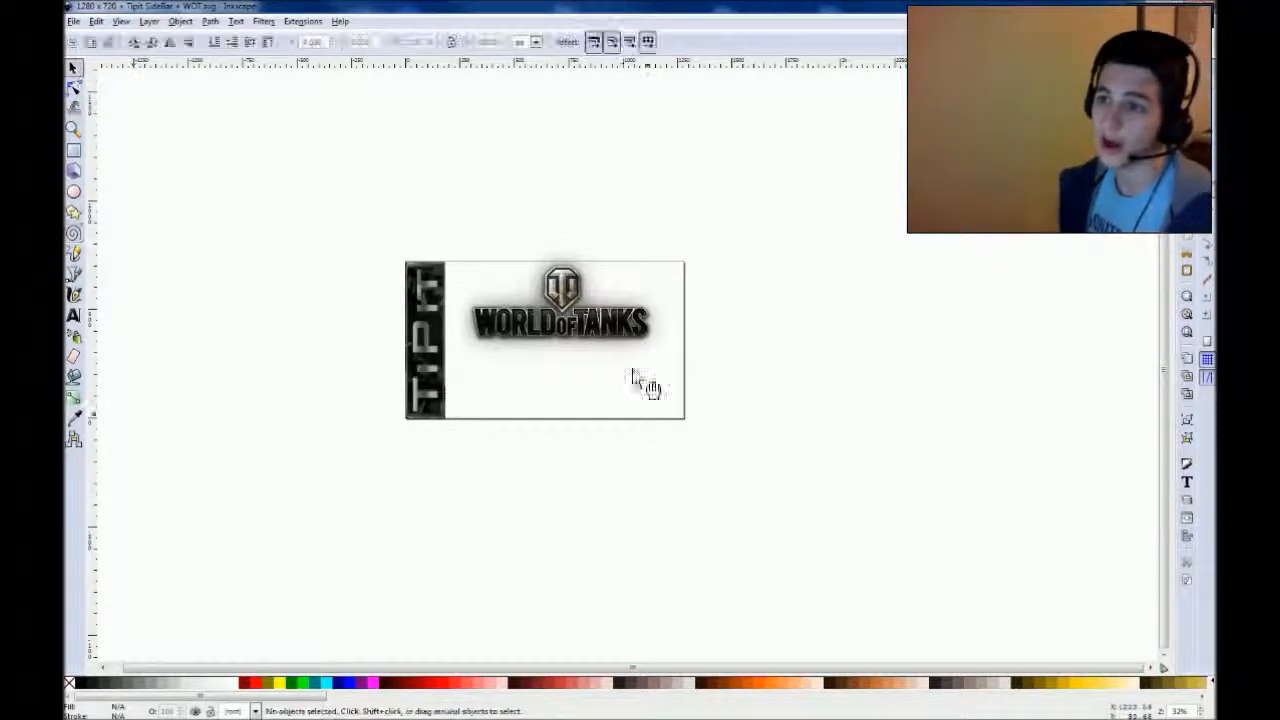
left_click(606, 320)
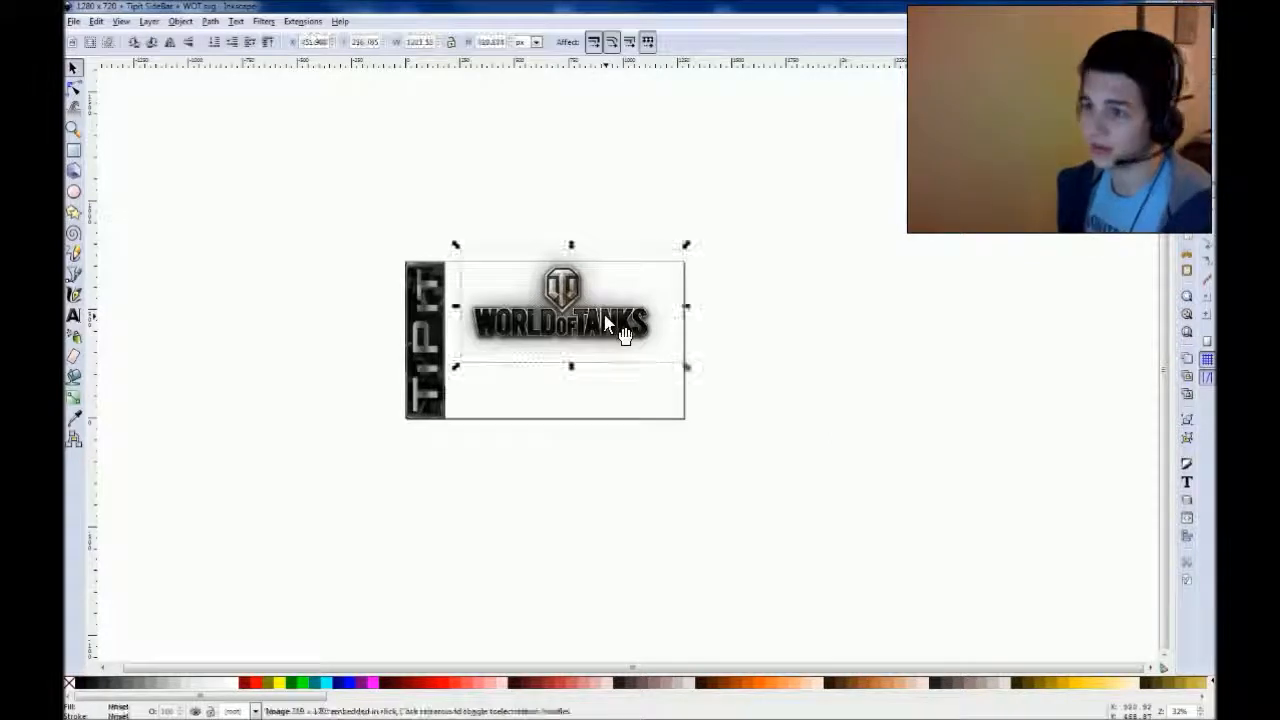
left_click(412, 340)
left_click(606, 401)
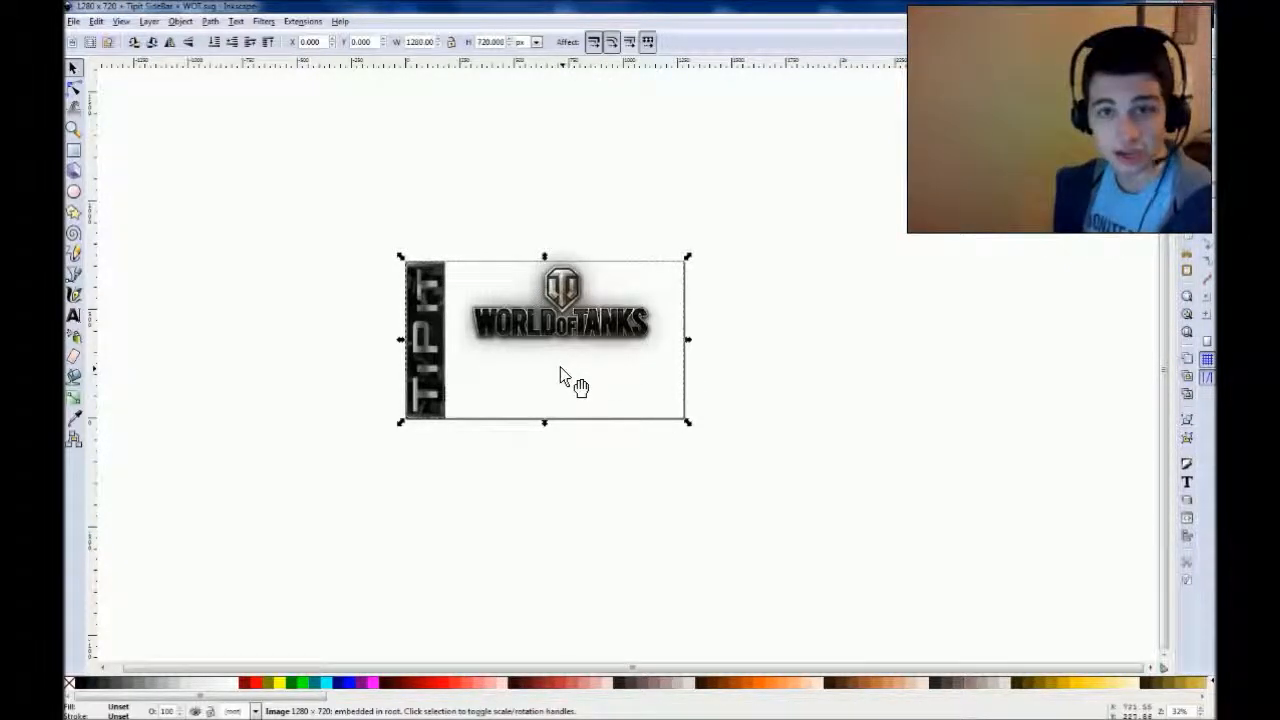
- Import the World of Tanks landscape screenshot JPEG from the Desktop as an embedded image
left_click(73, 21)
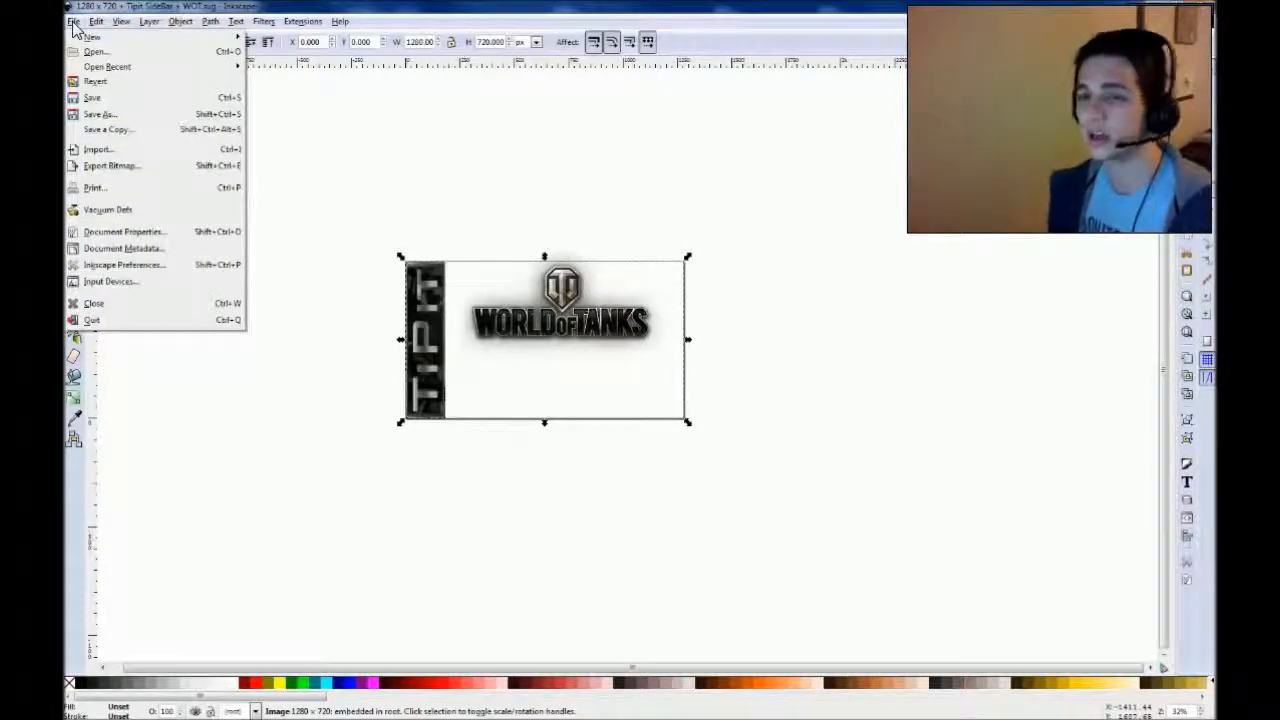
left_click(97, 151)
left_click_drag(431, 114, 425, 253)
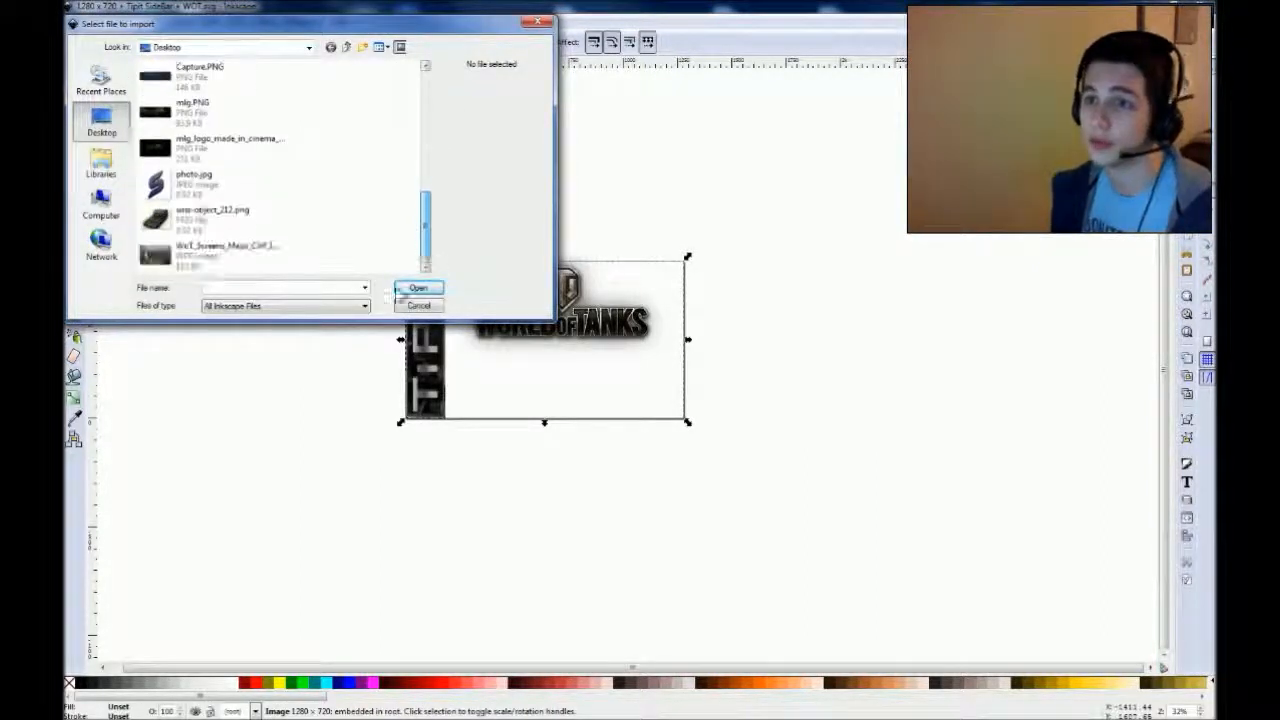
left_click(220, 262)
left_click(436, 287)
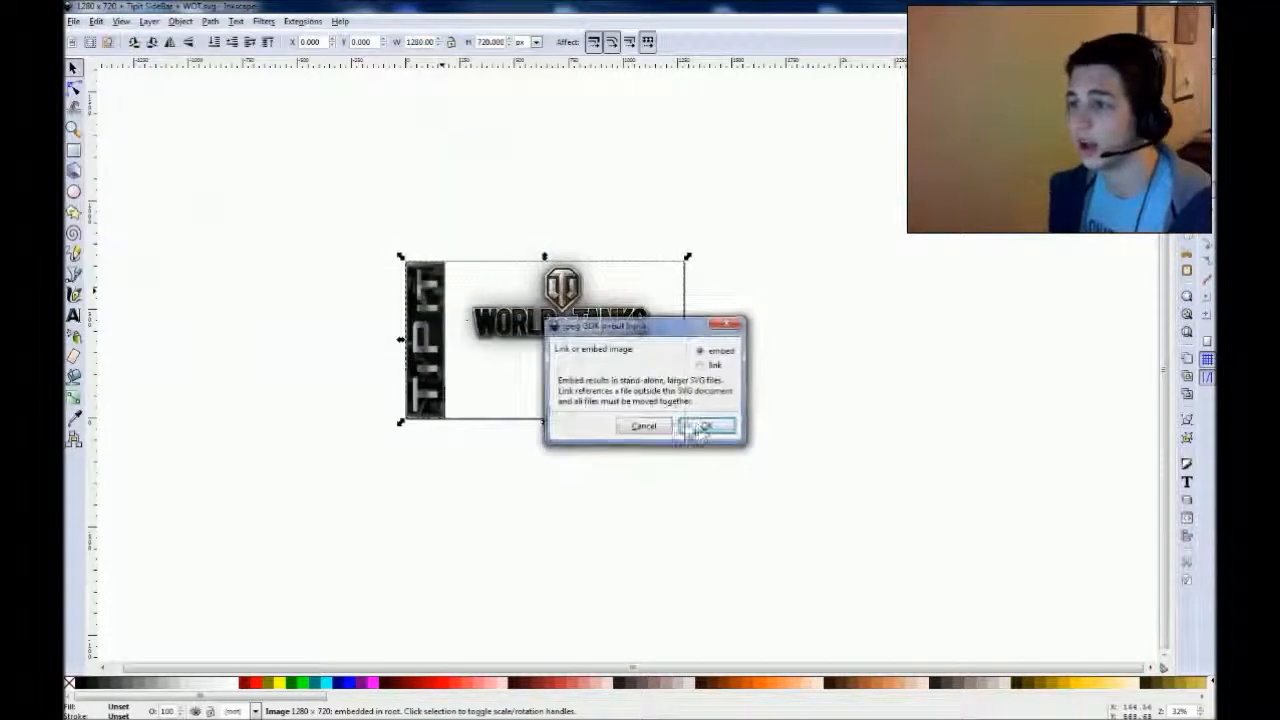
left_click(707, 427)
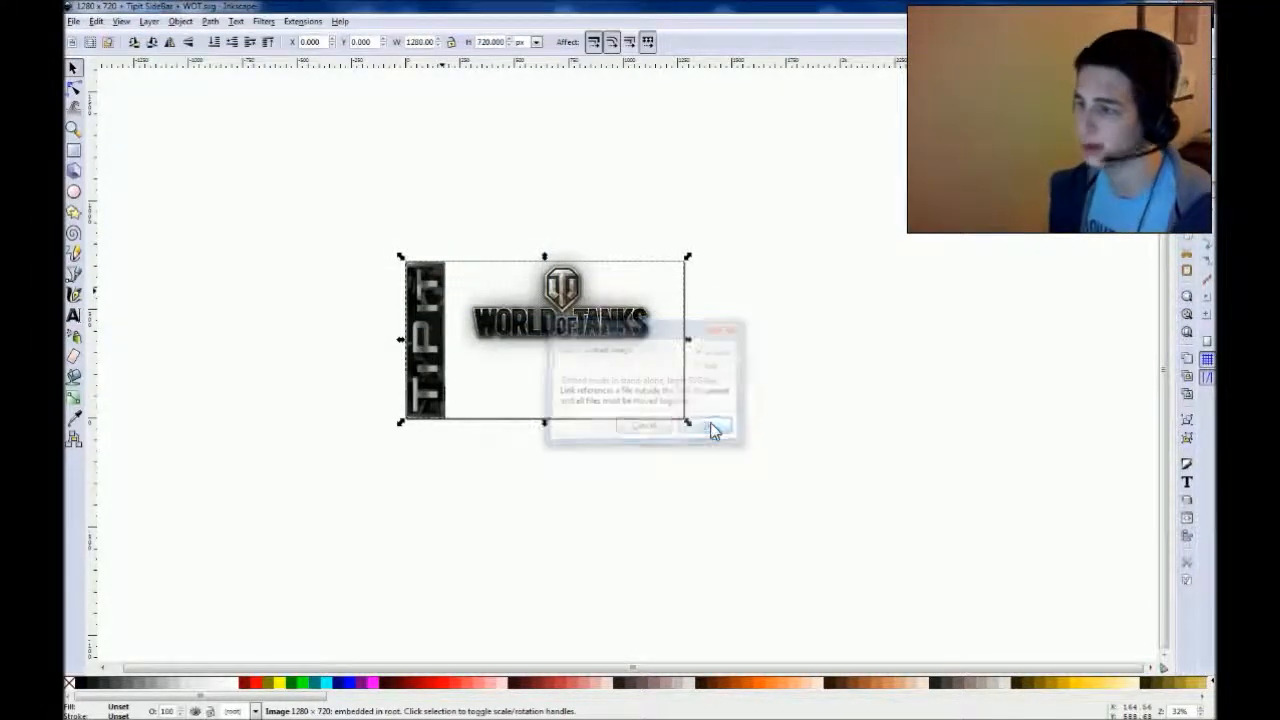
- Move the imported landscape image over the page and lower it two levels, behind the logo and sidebar
left_click_drag(710, 417, 527, 330)
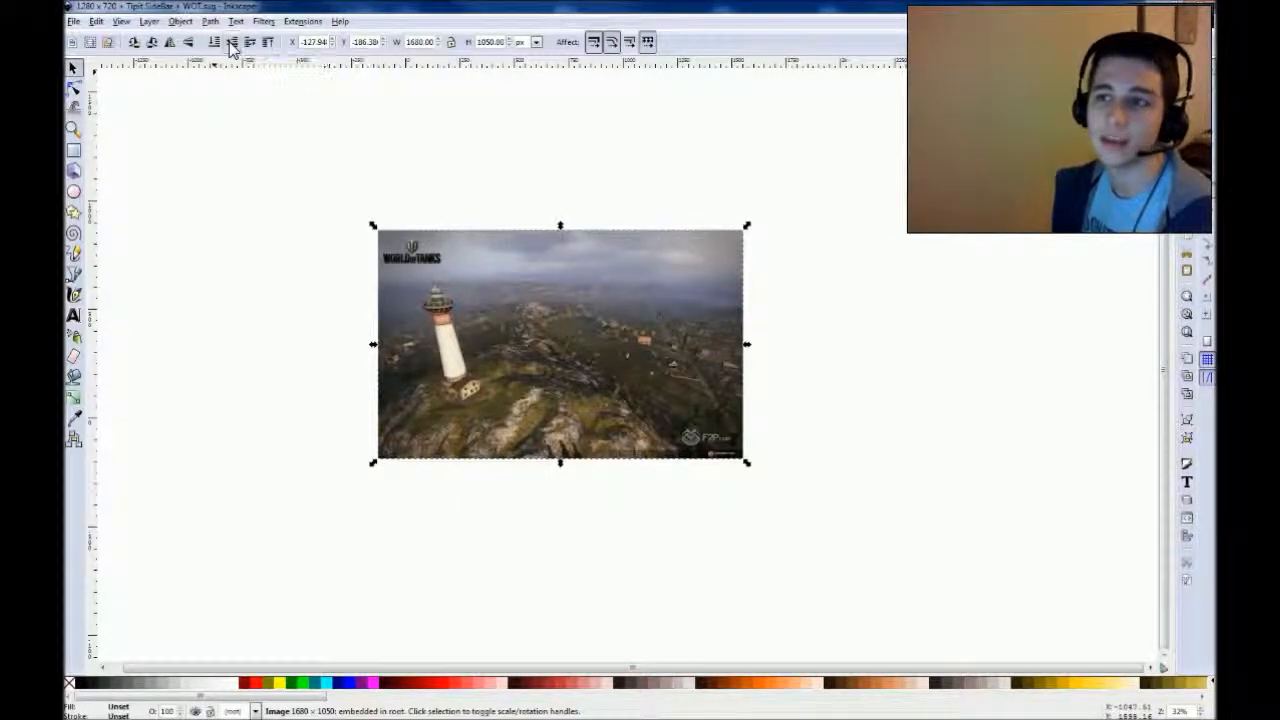
left_click(231, 44)
left_click(231, 44)
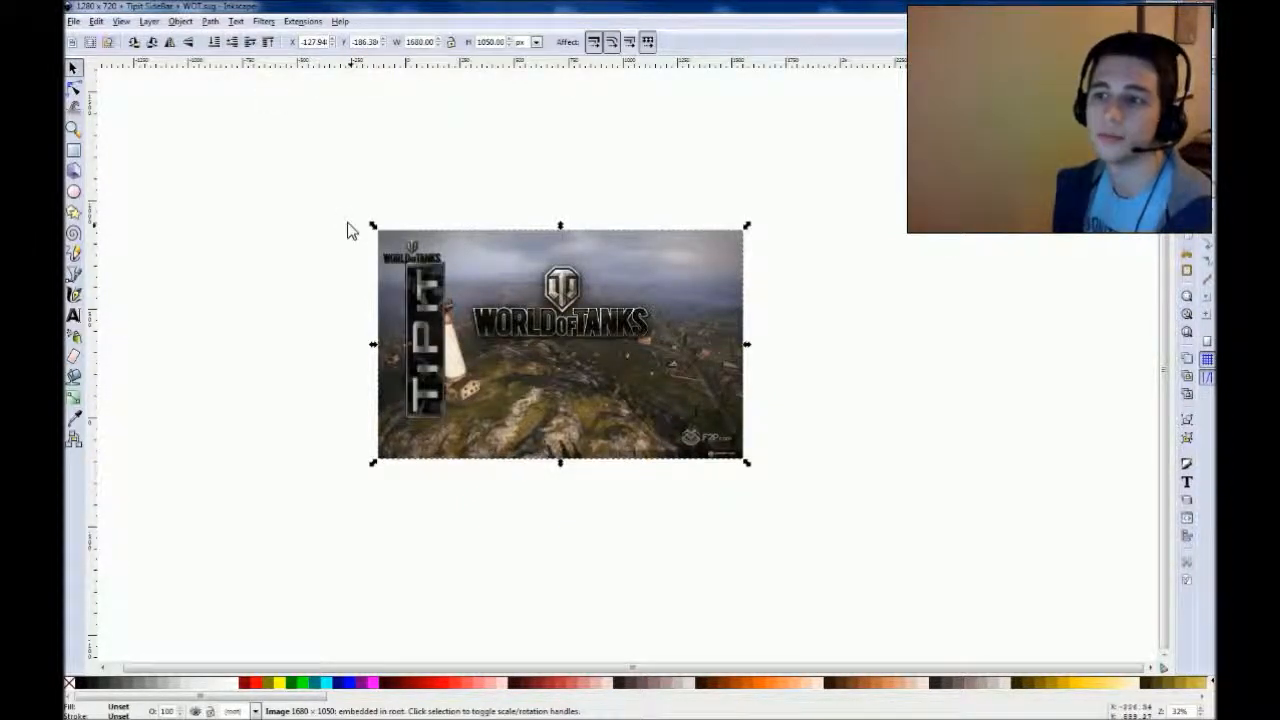
- Resize the landscape background to cover the page, about 1281 × 718 px, aligning its edges with the page border
left_click_drag(374, 226, 405, 262)
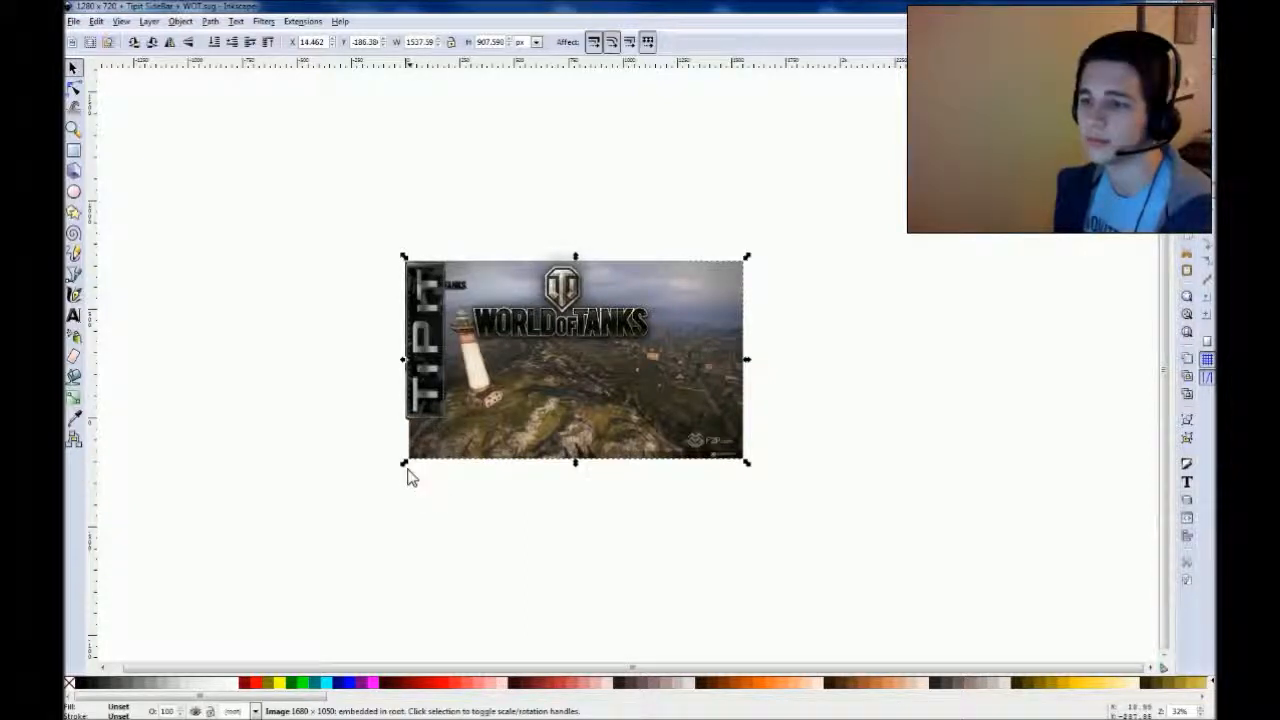
left_click_drag(405, 465, 406, 434)
left_click_drag(743, 338, 689, 346)
scroll(689, 346, "up", 4)
left_click_drag(559, 224, 563, 228)
scroll(563, 229, "down", 5)
left_click_drag(770, 667, 542, 666)
left_click_drag(826, 538, 826, 534)
scroll(826, 534, "down", 2)
left_click_drag(634, 248, 634, 250)
left_click_drag(237, 475, 233, 475)
scroll(798, 352, "down", 3)
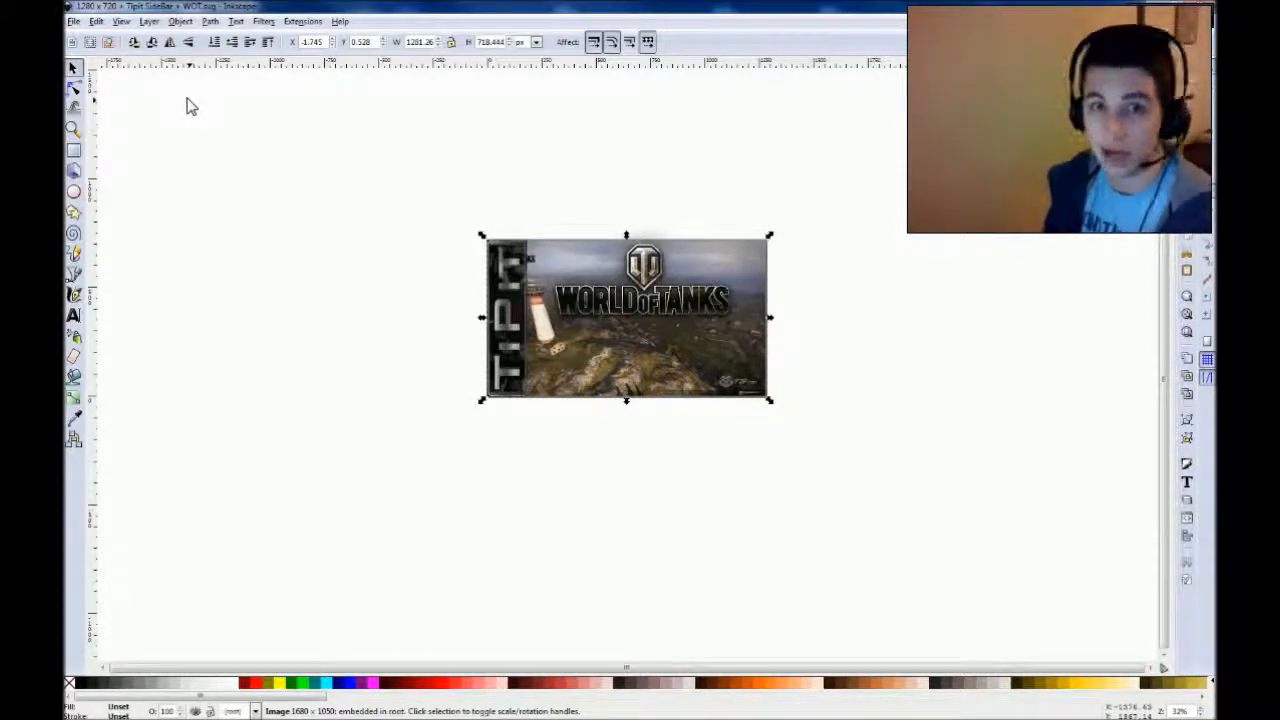
- Import the tank image and place it in the page's lower-right corner at about 397 × 261 px
left_click(74, 21)
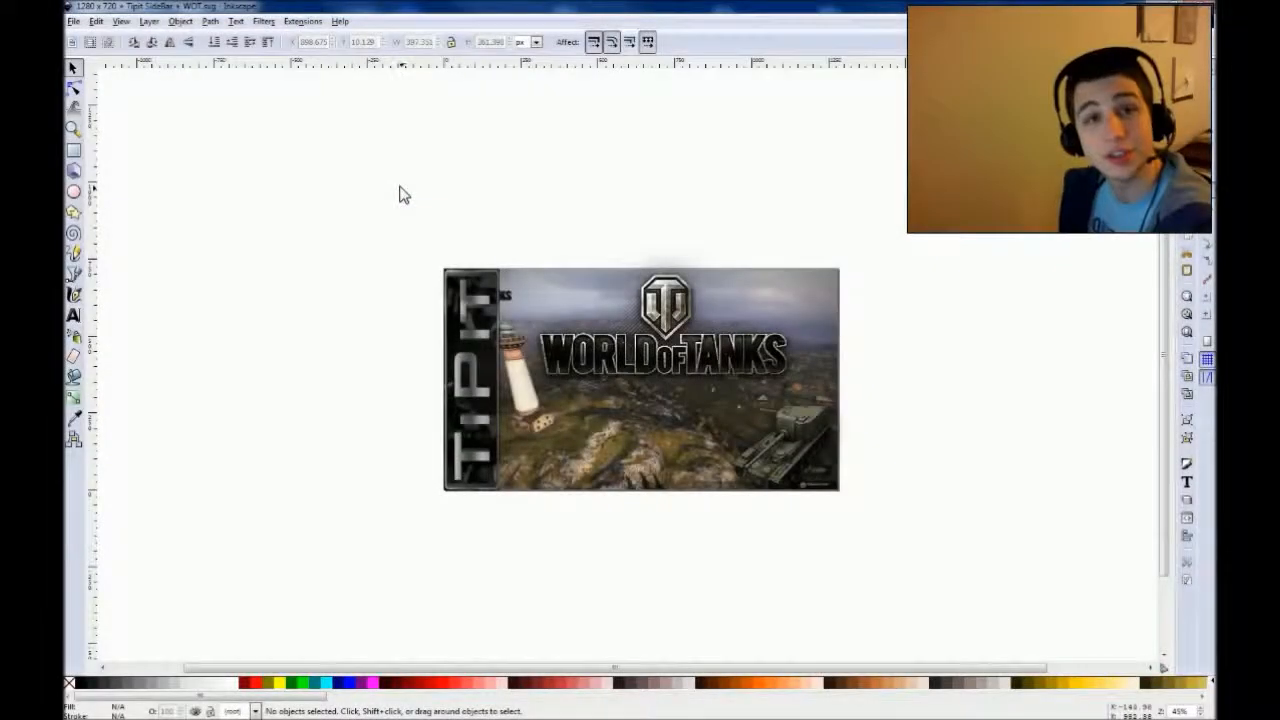
left_click(795, 428)
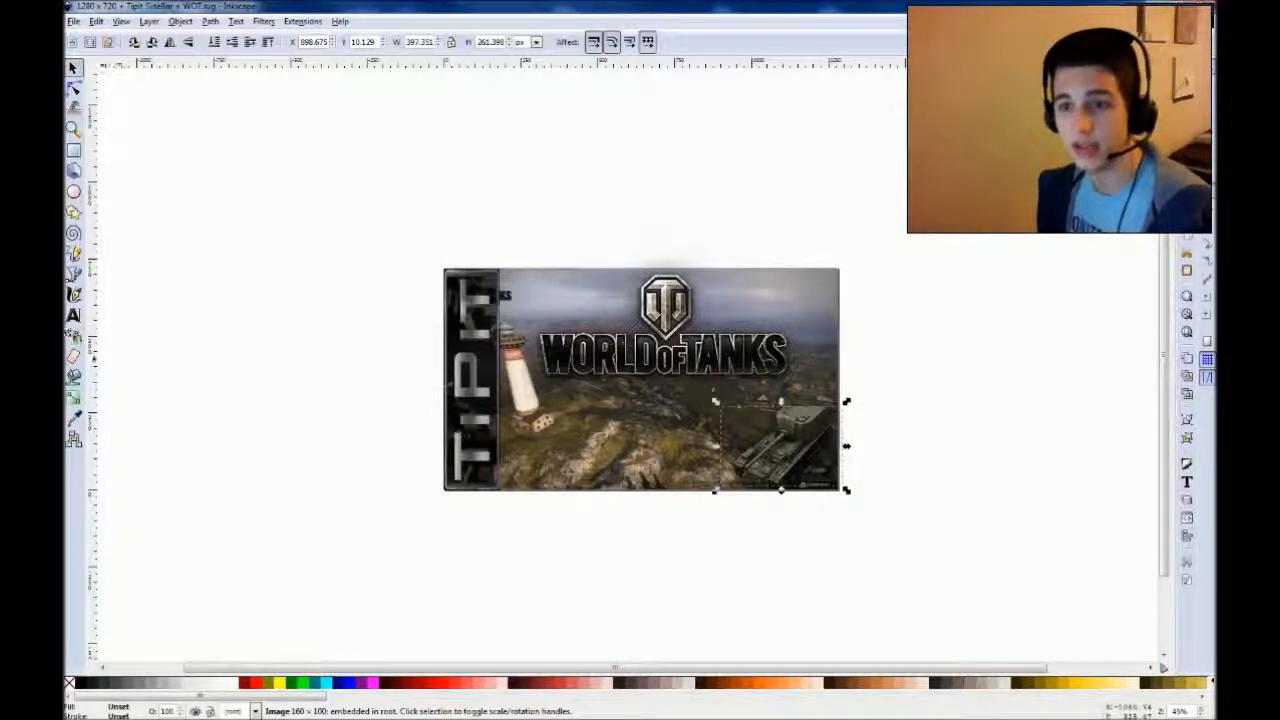
- Add a flowed text box below the World of Tanks logo containing "212A"
left_click(74, 316)
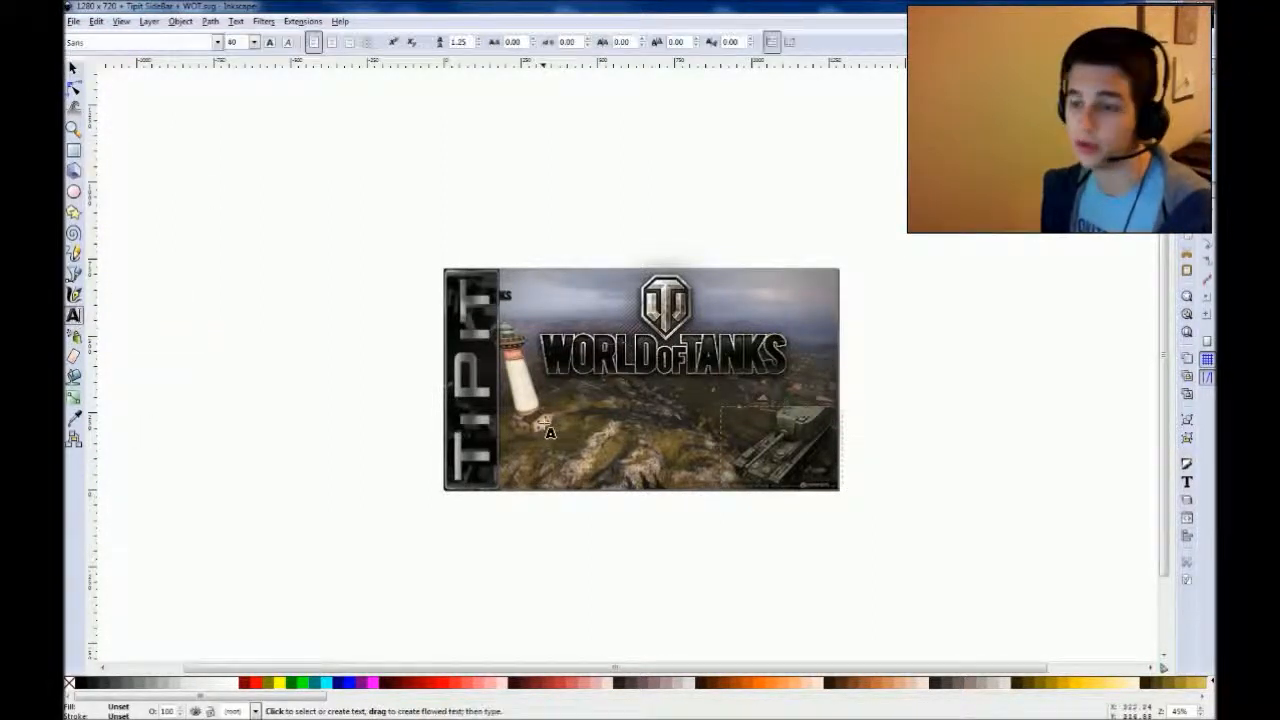
left_click_drag(536, 408, 697, 456)
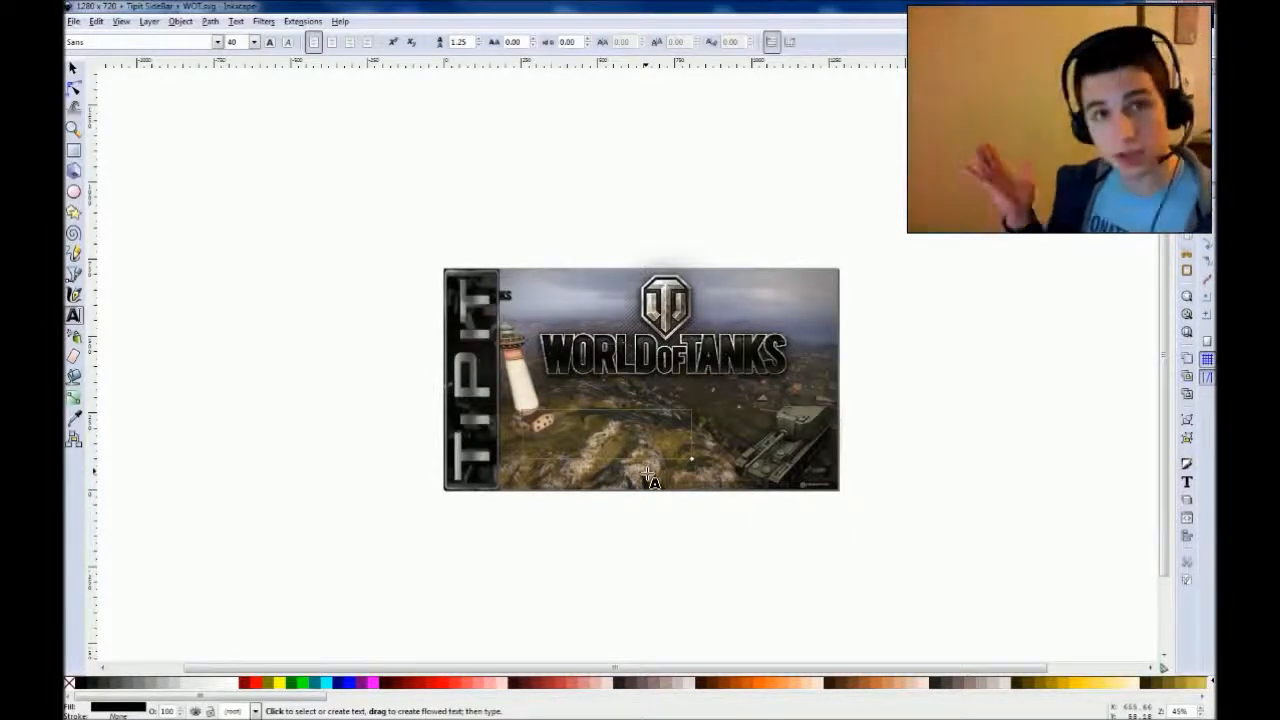
type("Epi")
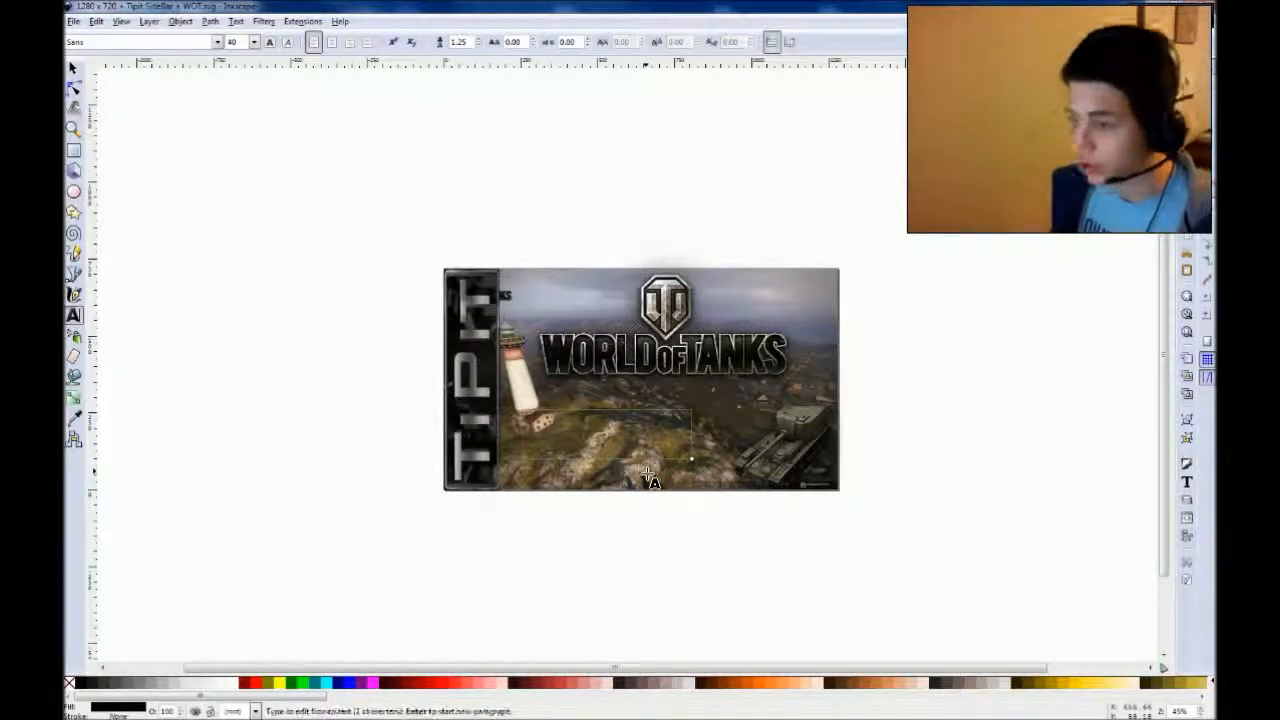
type("c")
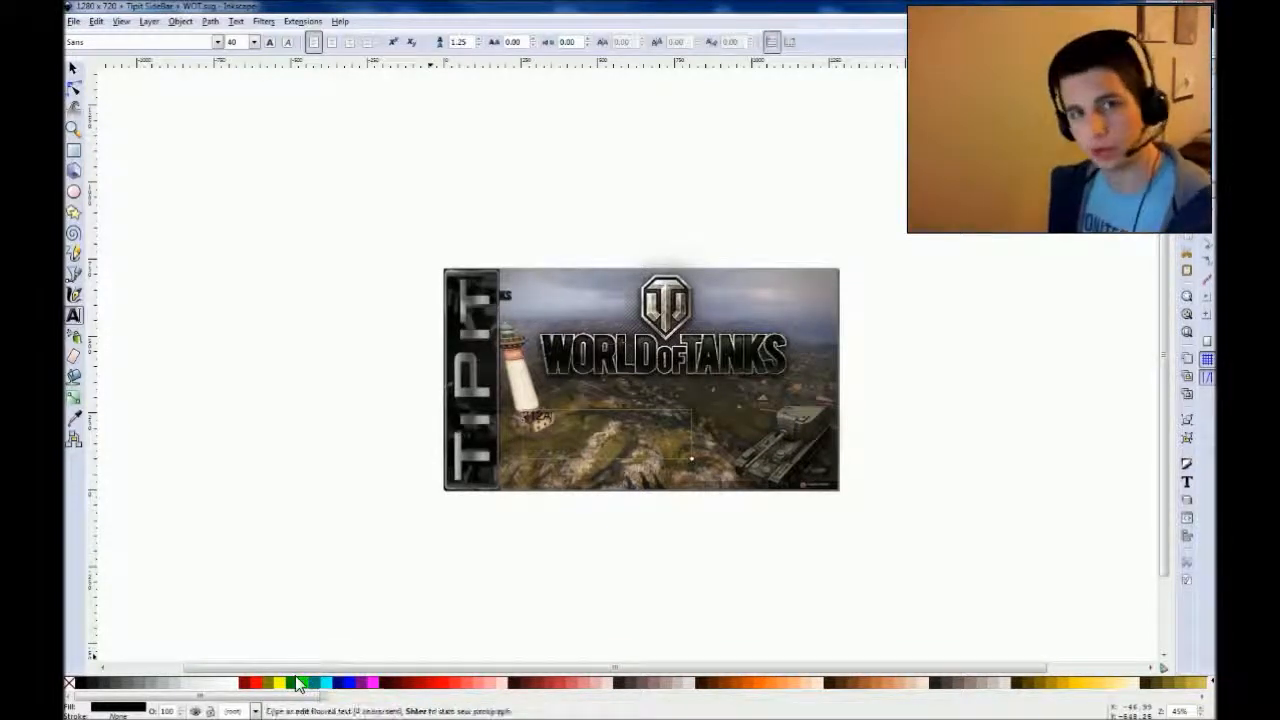
- Try green and teal fills on the 212A text and settle on Lime
left_click(299, 684)
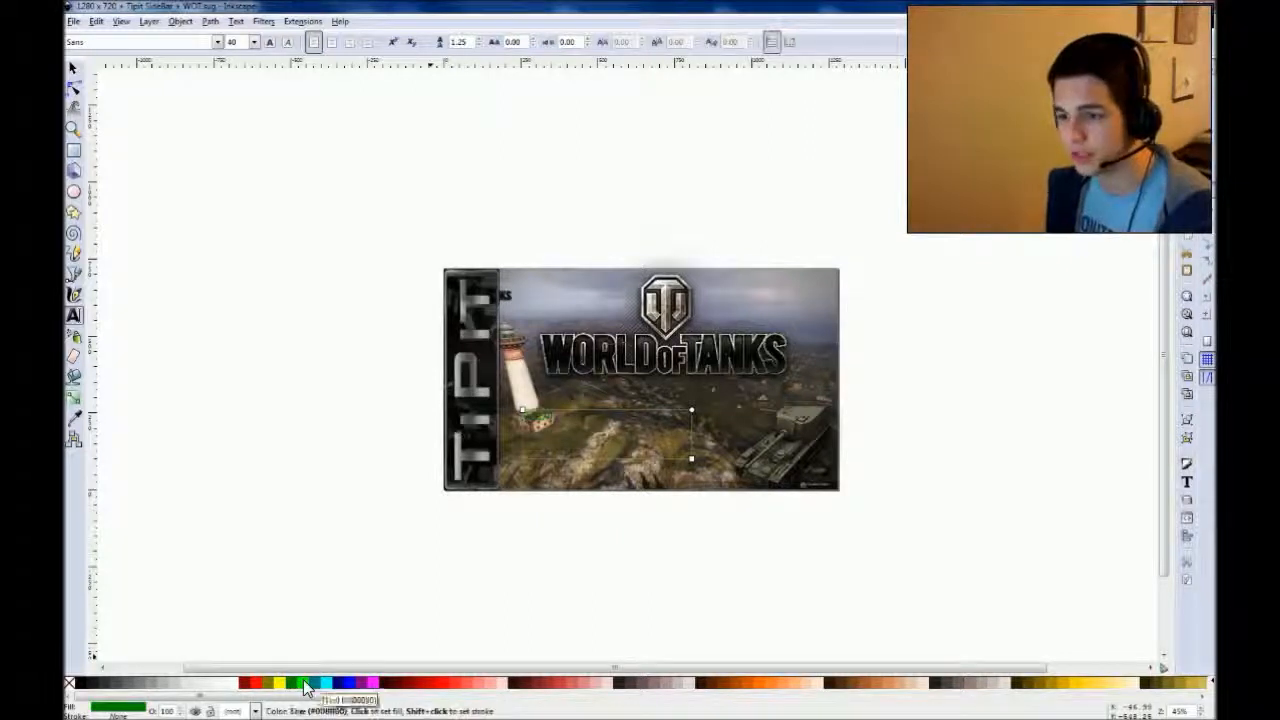
left_click(313, 684)
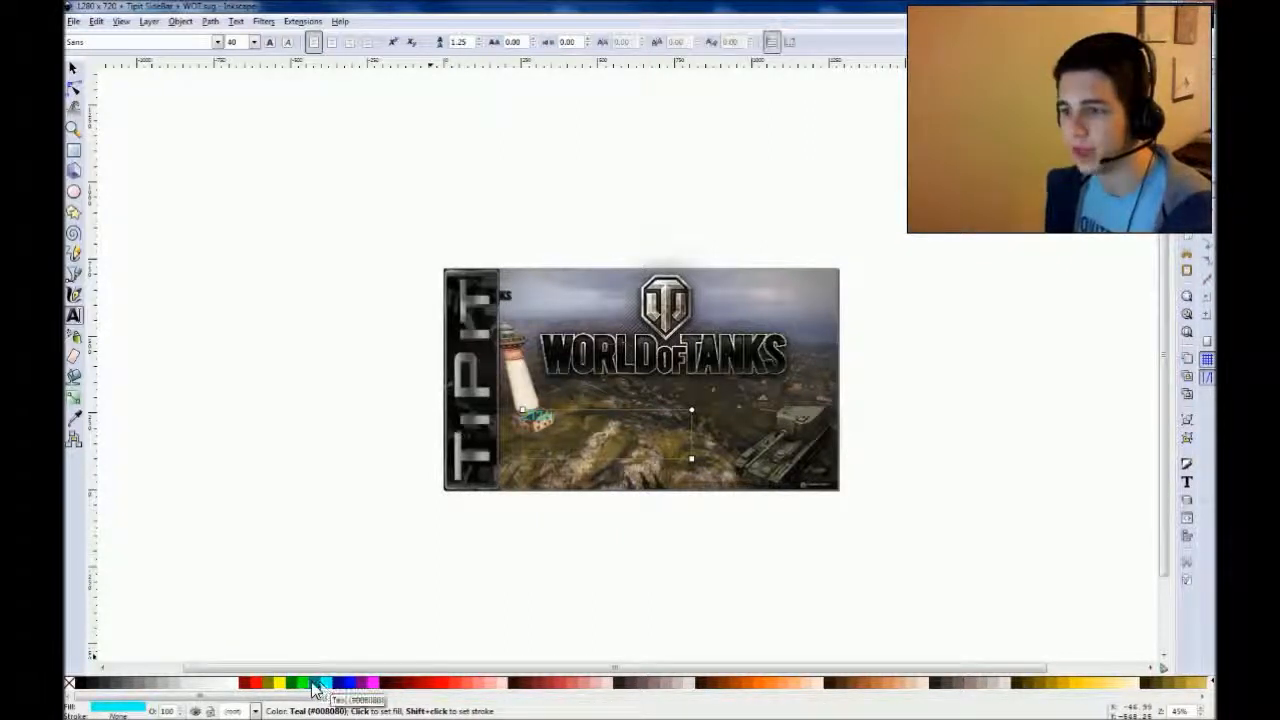
left_click(309, 684)
left_click(299, 684)
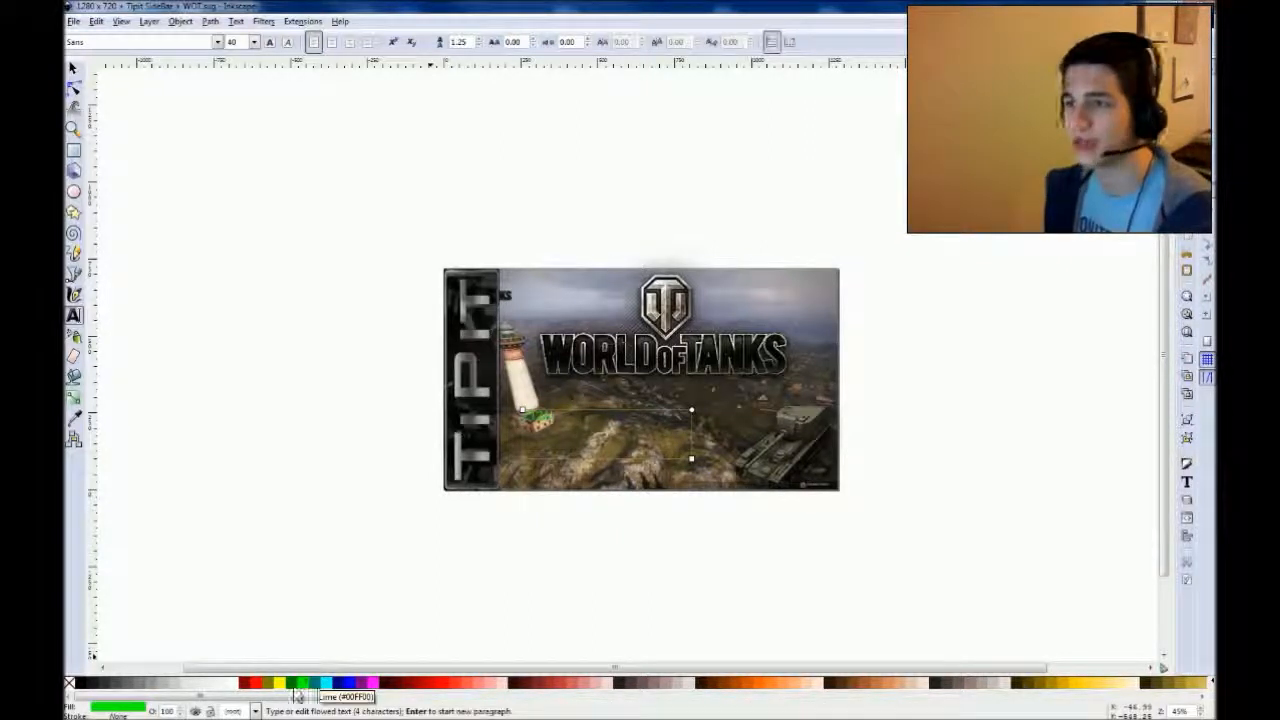
- Change the font of the 212A text to Shruti, with Normal style and size 40
left_click(217, 44)
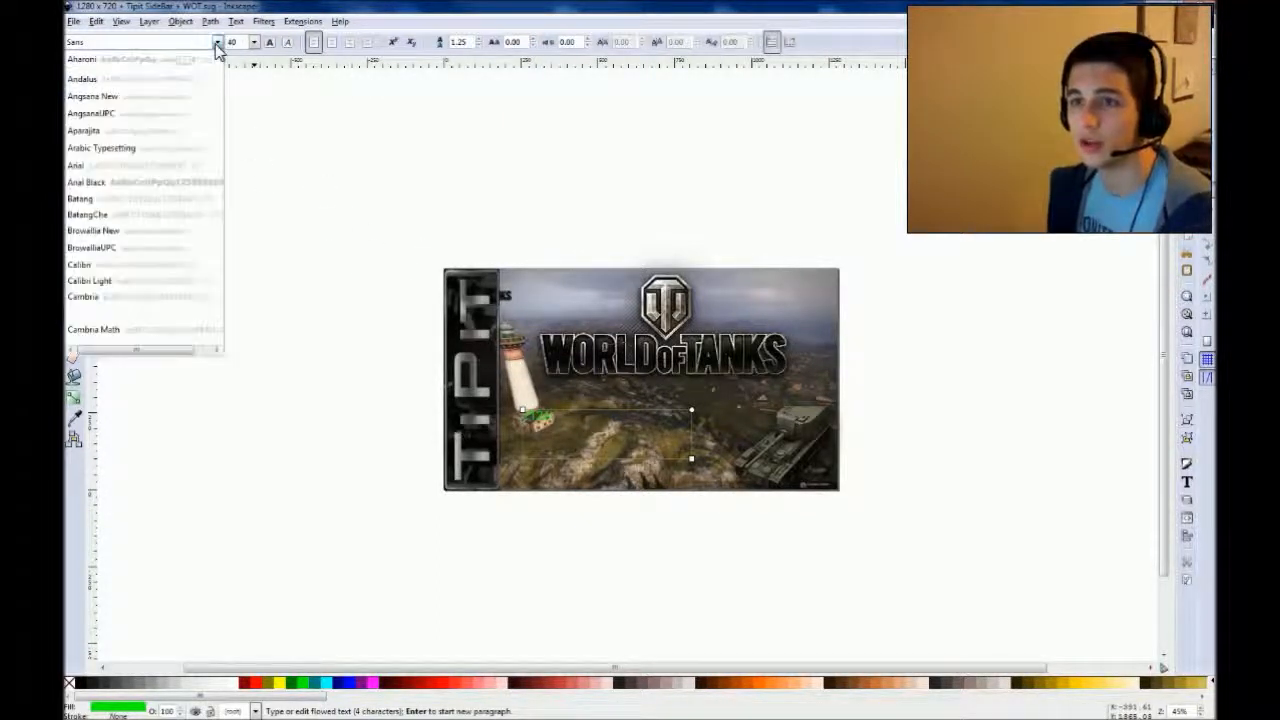
left_click(217, 44)
left_click(180, 21)
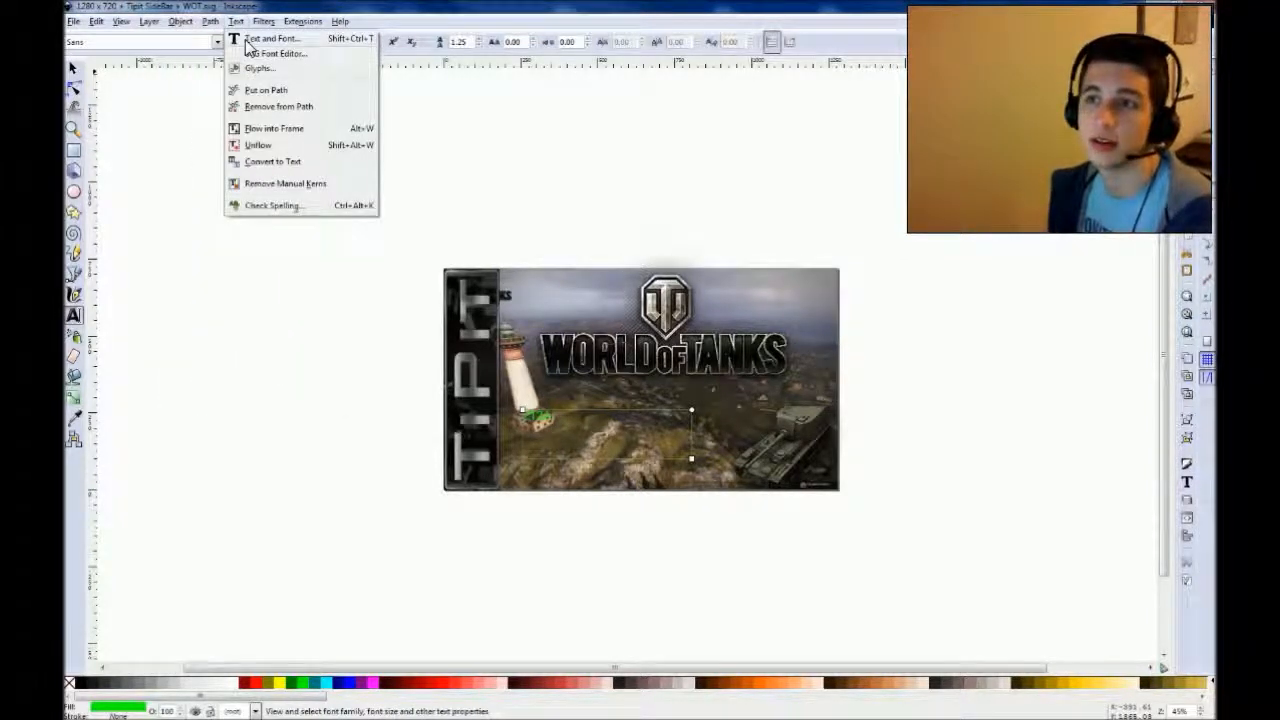
left_click(247, 41)
left_click(133, 270)
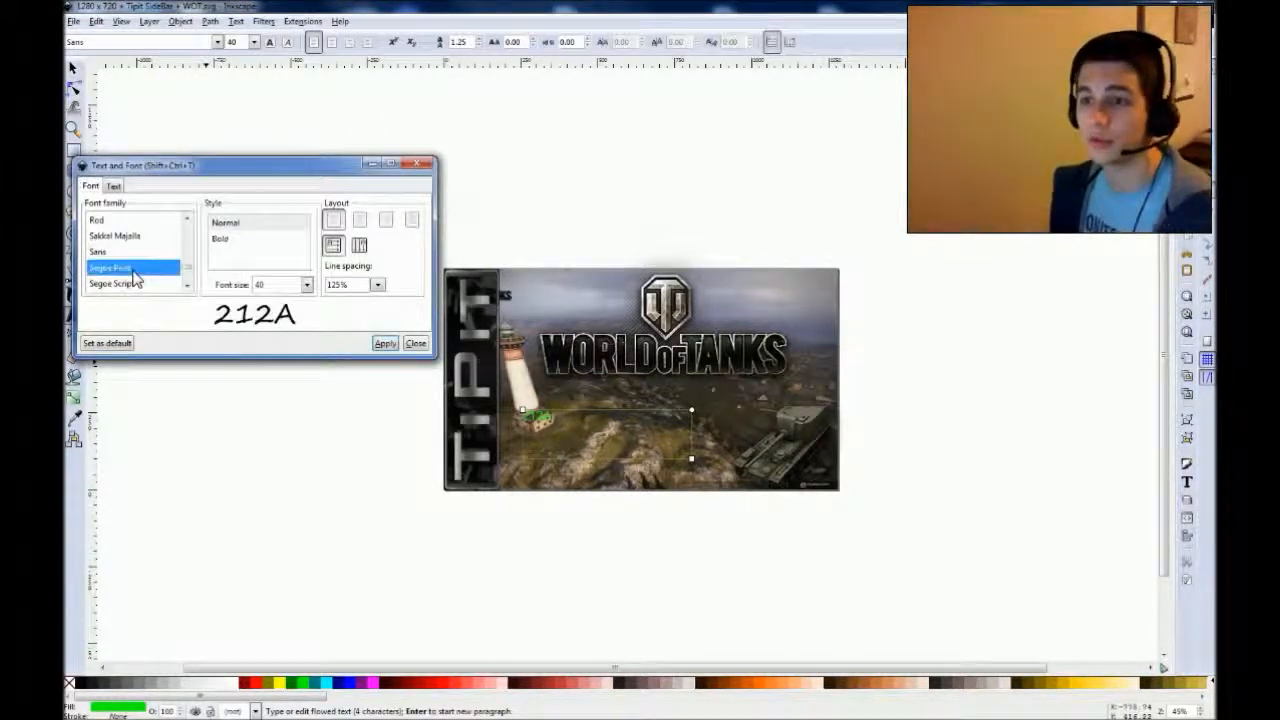
key("Down")
key("Down")
key("Down")
key("Down")
key("Down")
key("Down")
key("Down")
key("Down")
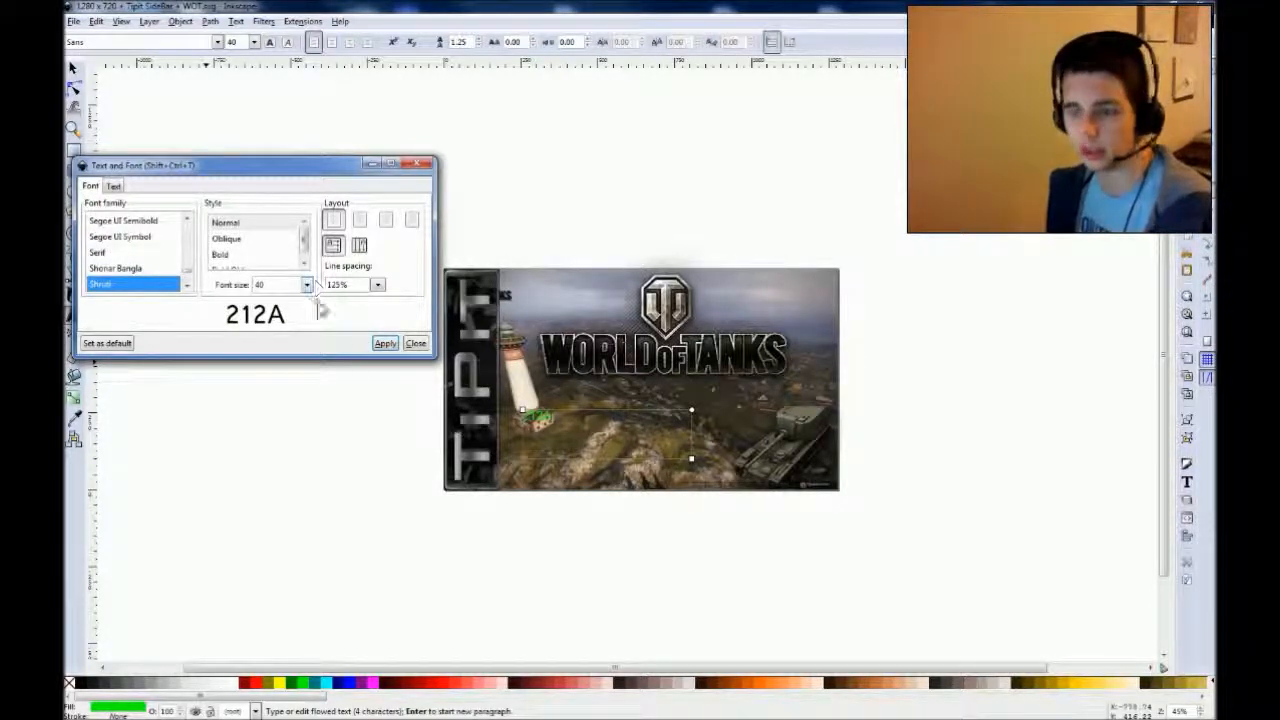
left_click(385, 344)
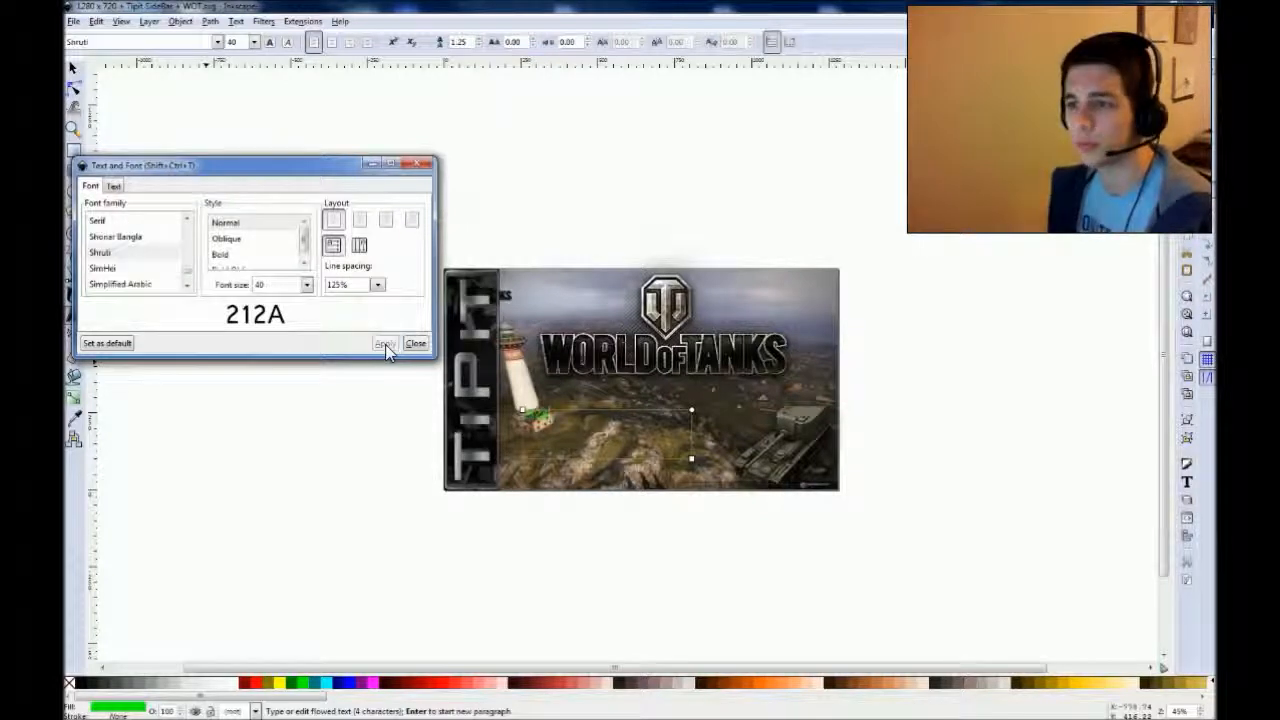
left_click(415, 344)
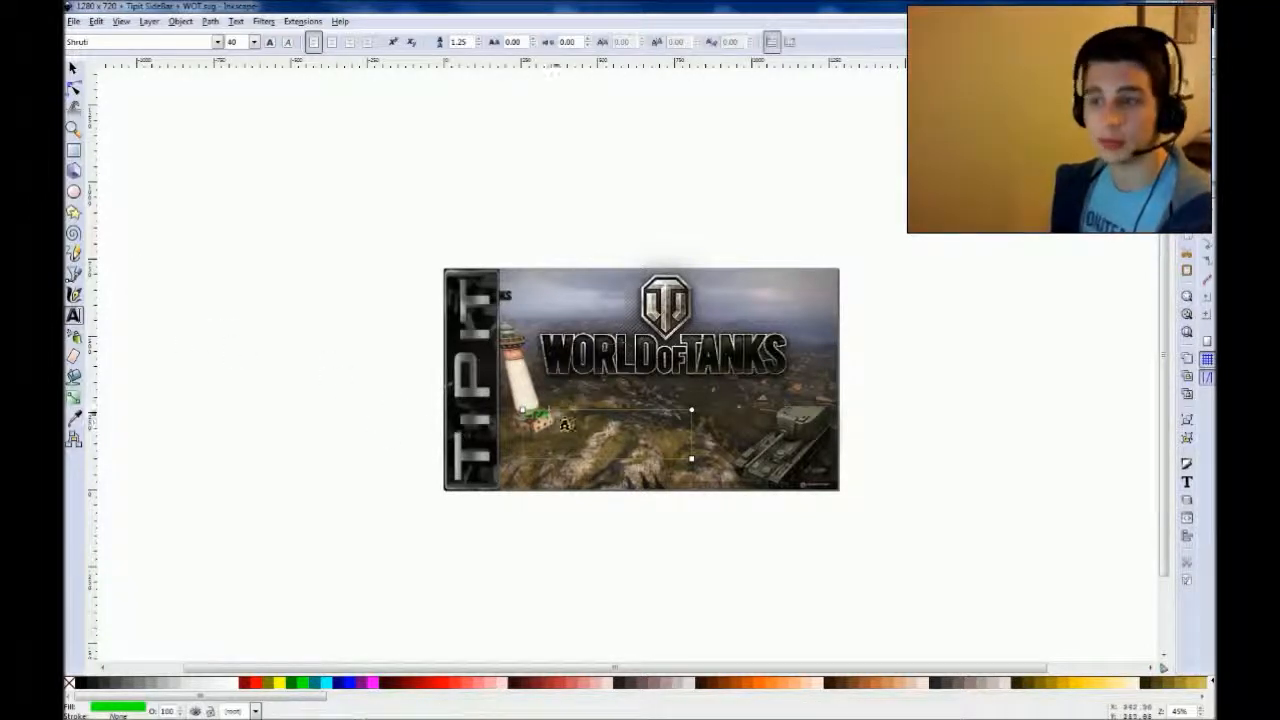
- Enlarge the 212A text to about 590 × 176 px and position it beneath the World of Tanks logo
left_click(497, 262)
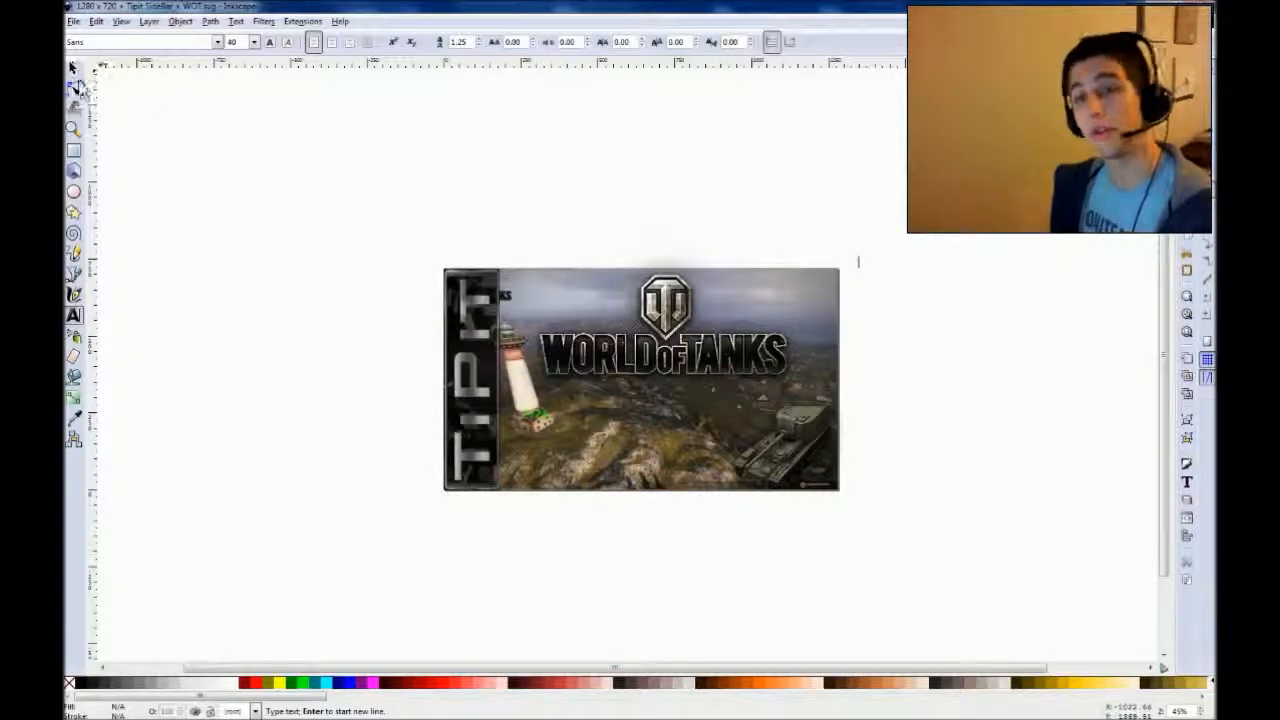
left_click(73, 70)
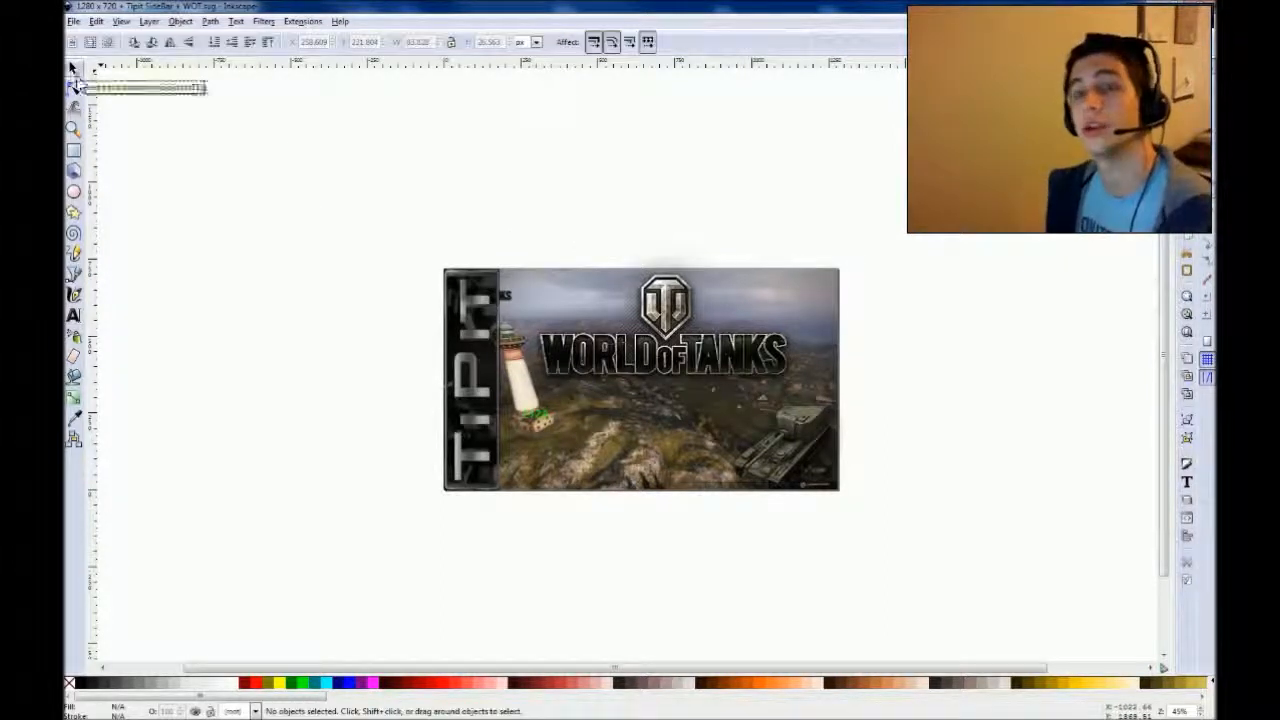
left_click(536, 413)
left_click_drag(552, 425, 706, 470)
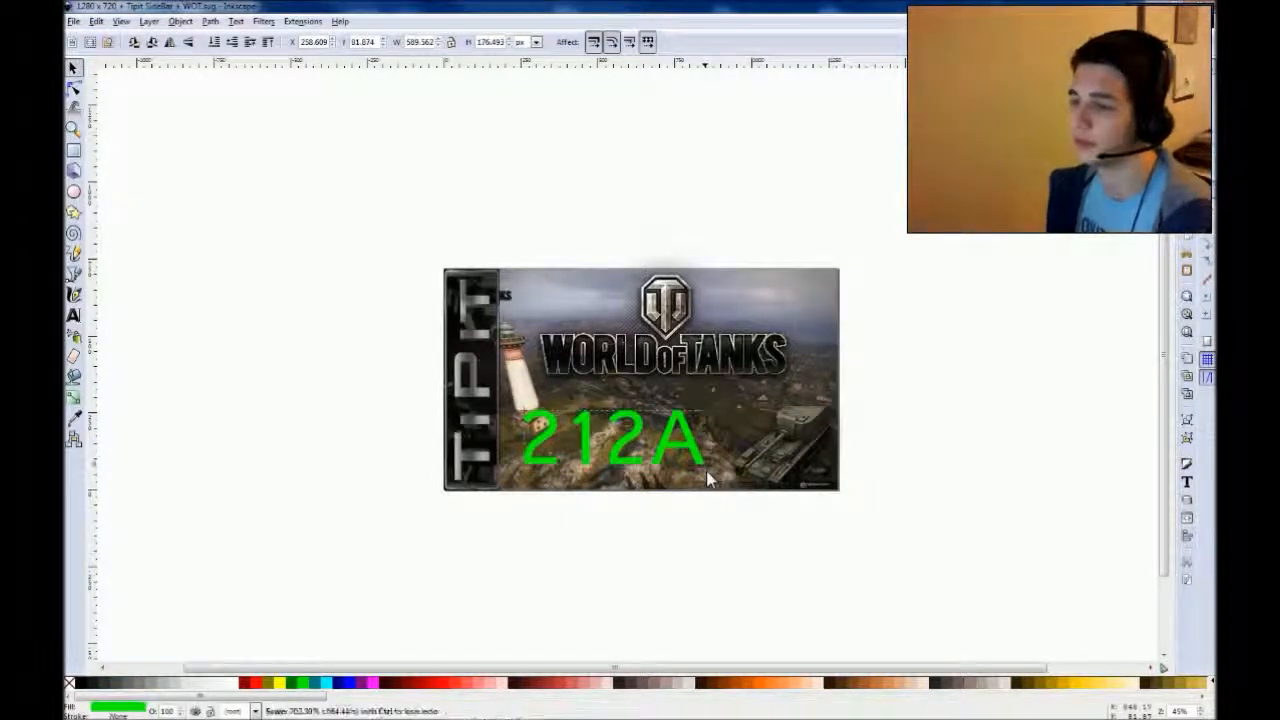
mouse_move(625, 437)
left_mouse_down()
mouse_move(676, 426)
mouse_move(630, 437)
left_mouse_up()
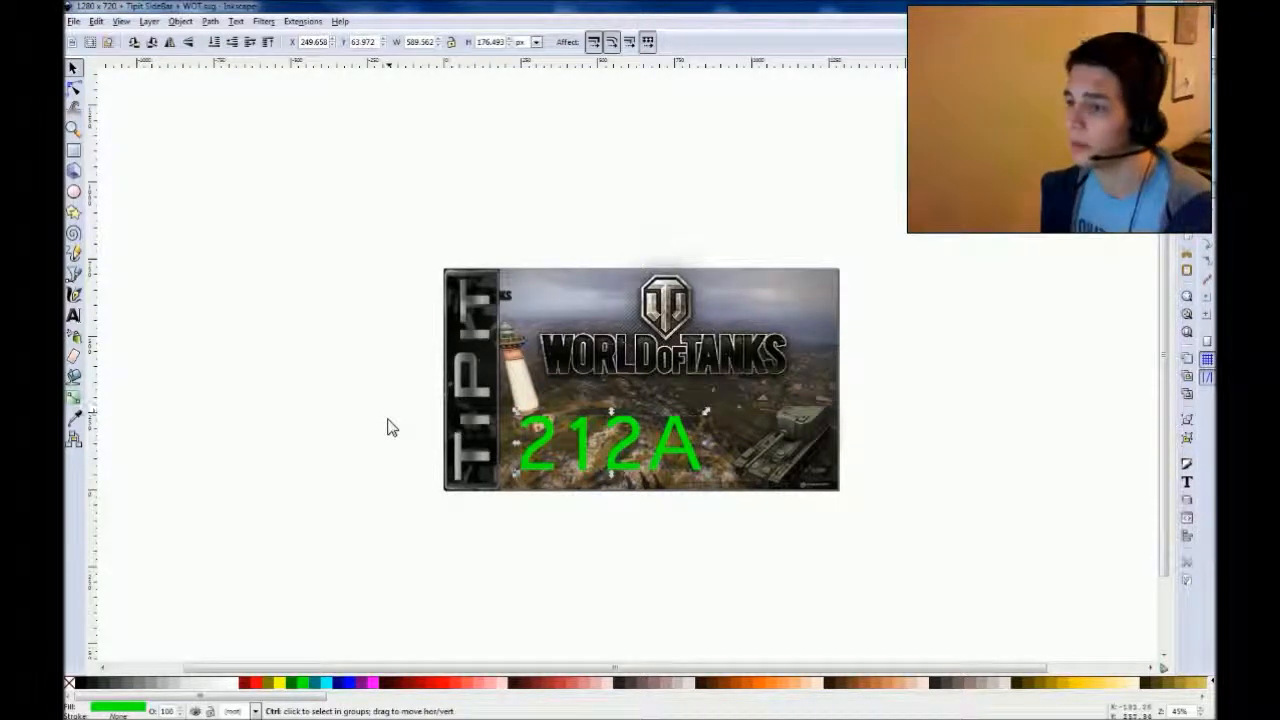
- Check the thumbnail at reduced size and shift the 212A text slightly up to about X 260, Y 92 px
scroll(391, 428, "down", 4)
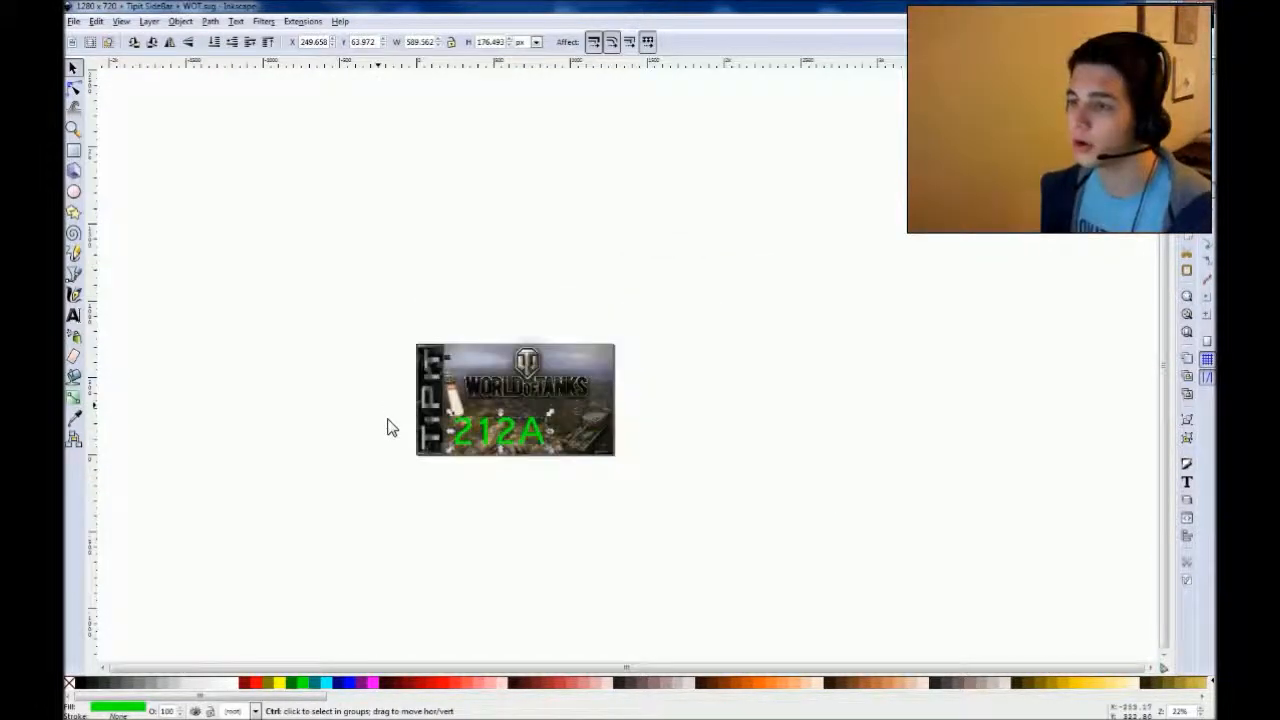
left_click(298, 487)
scroll(287, 489, "up", 1)
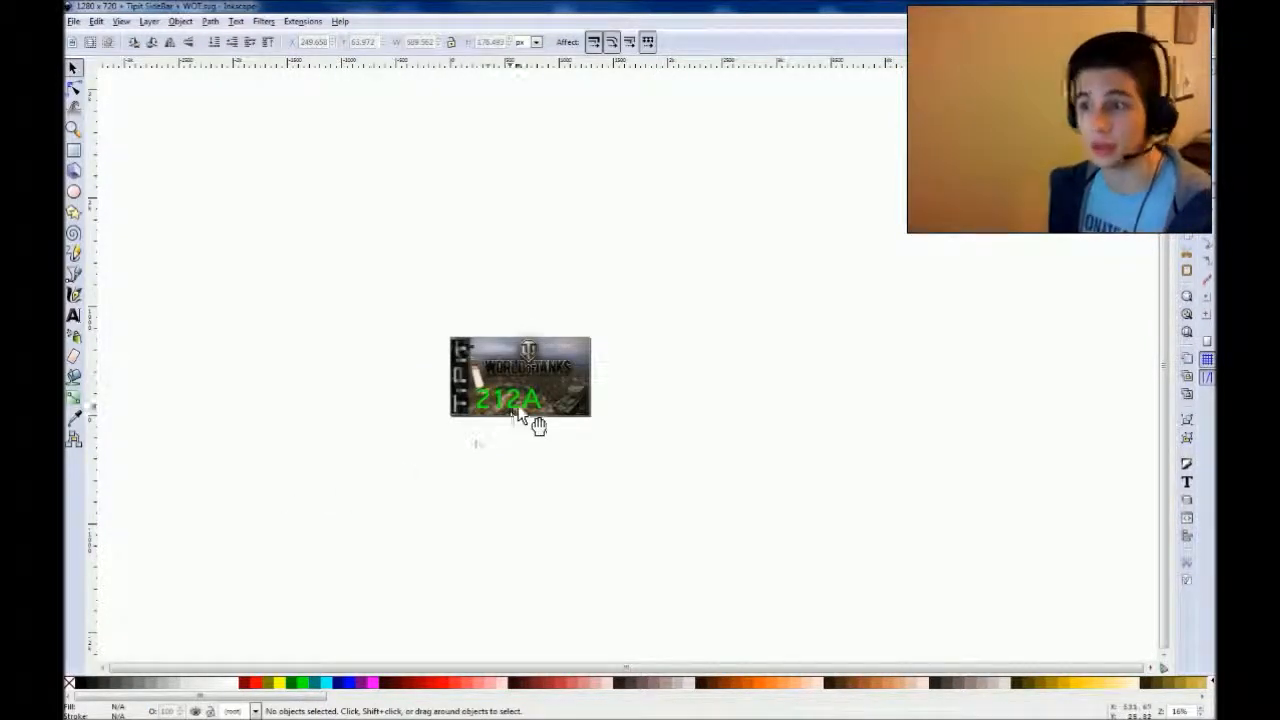
scroll(391, 531, "up", 2)
scroll(716, 572, "up", 1)
scroll(716, 572, "up", 1)
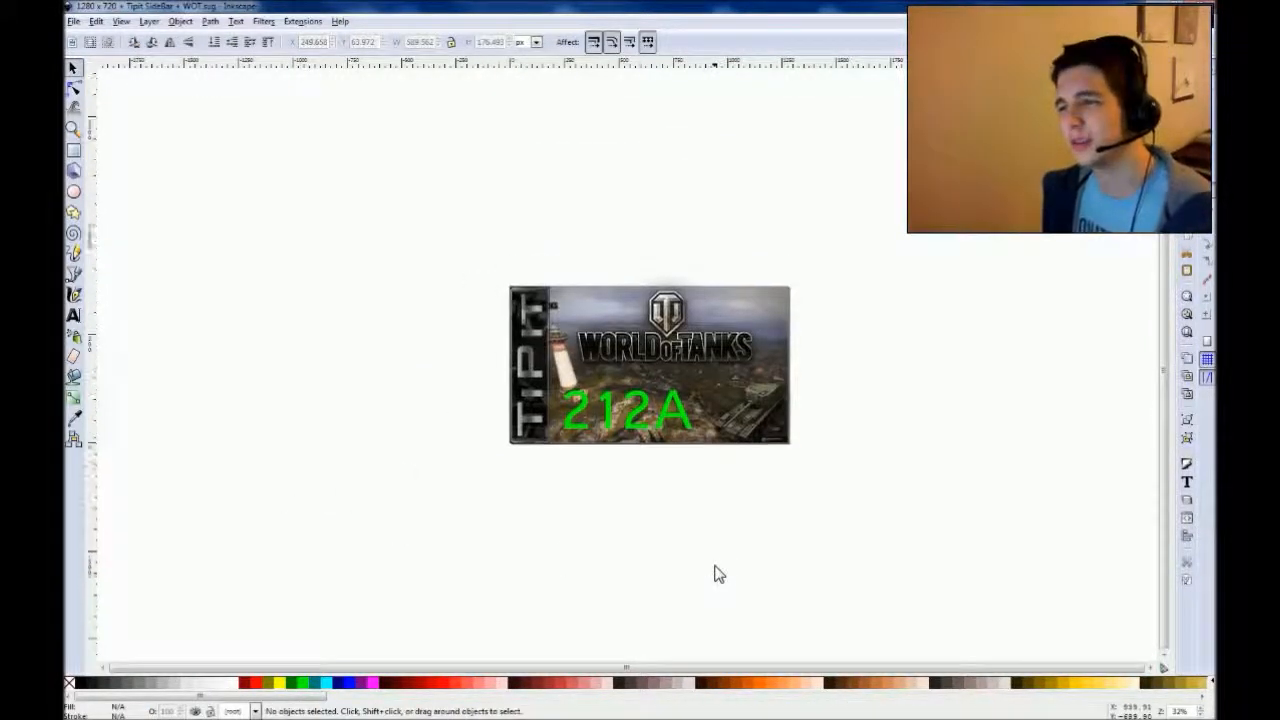
left_click(667, 404)
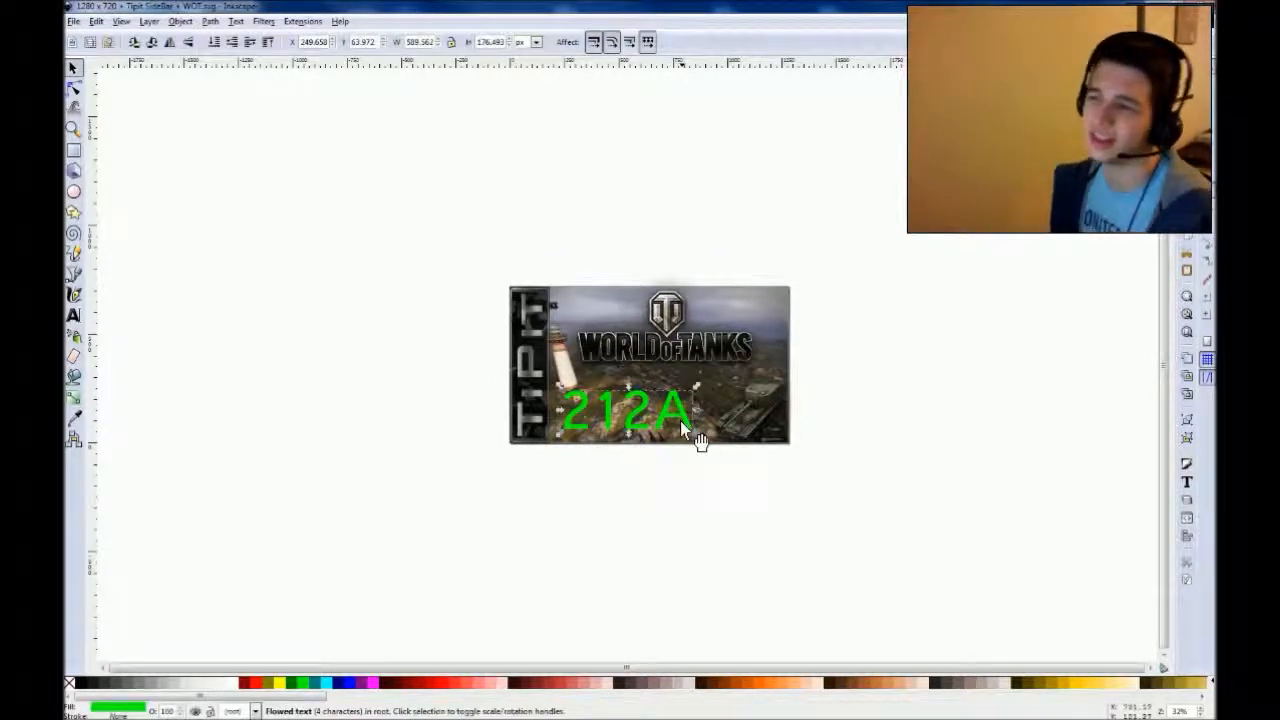
left_click_drag(687, 430, 690, 425)
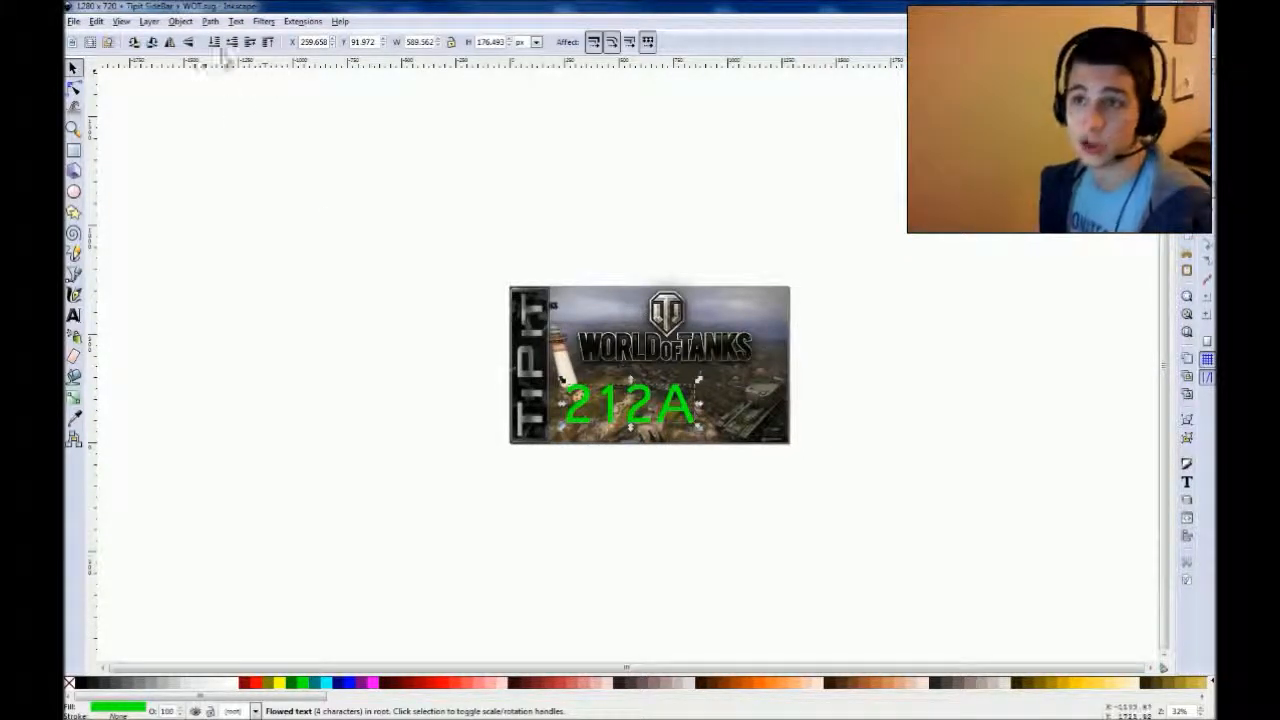
- Apply the Jigsaw piece bevel filter to the green 212A text
left_click(264, 21)
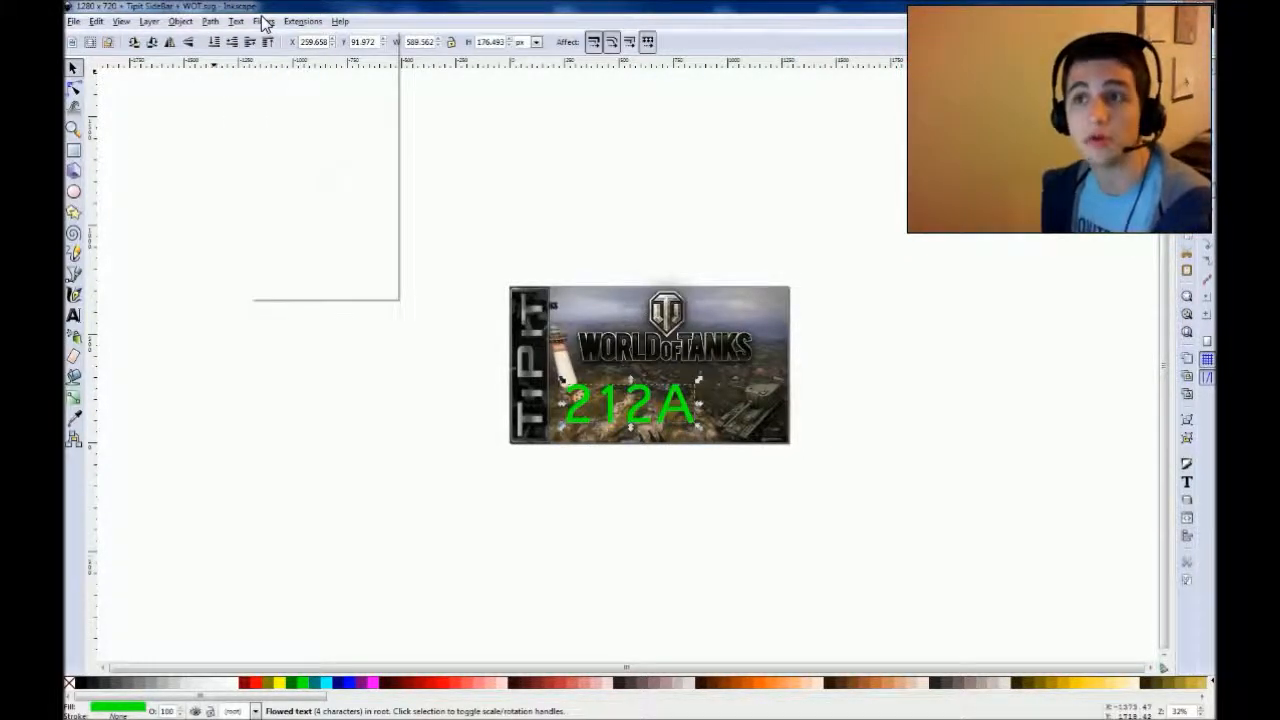
mouse_move(266, 21)
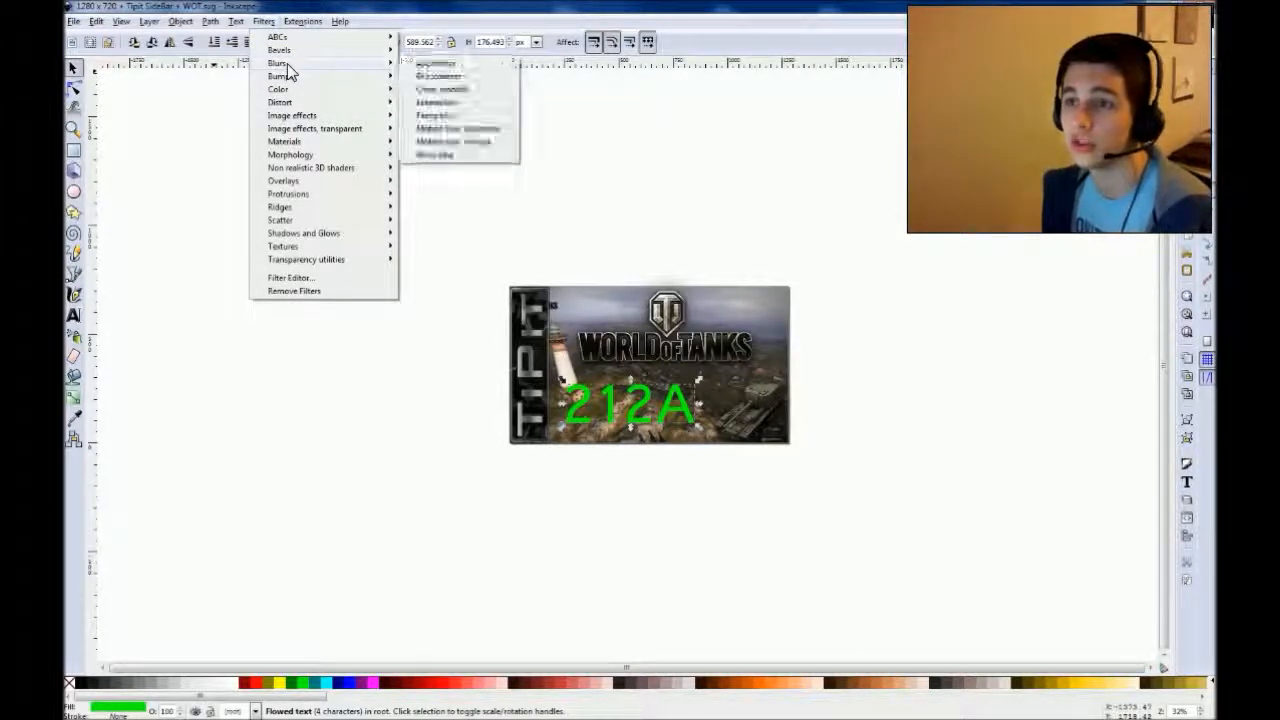
mouse_move(286, 79)
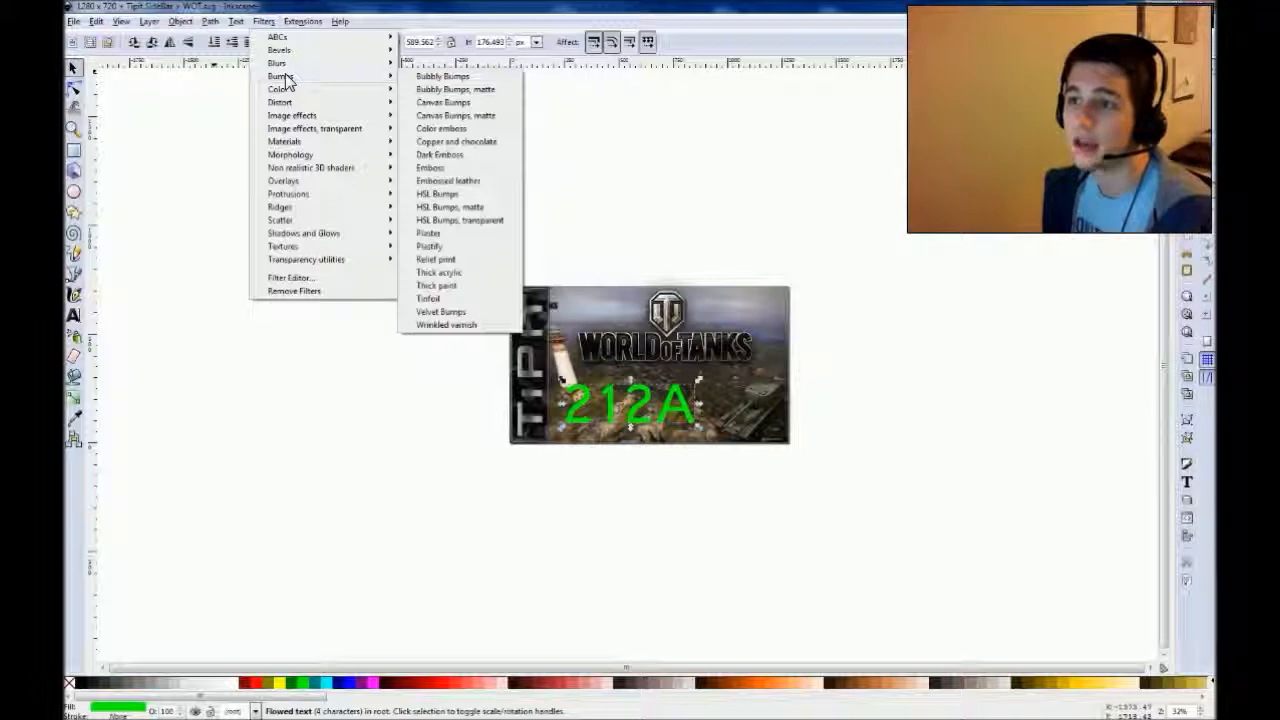
mouse_move(291, 51)
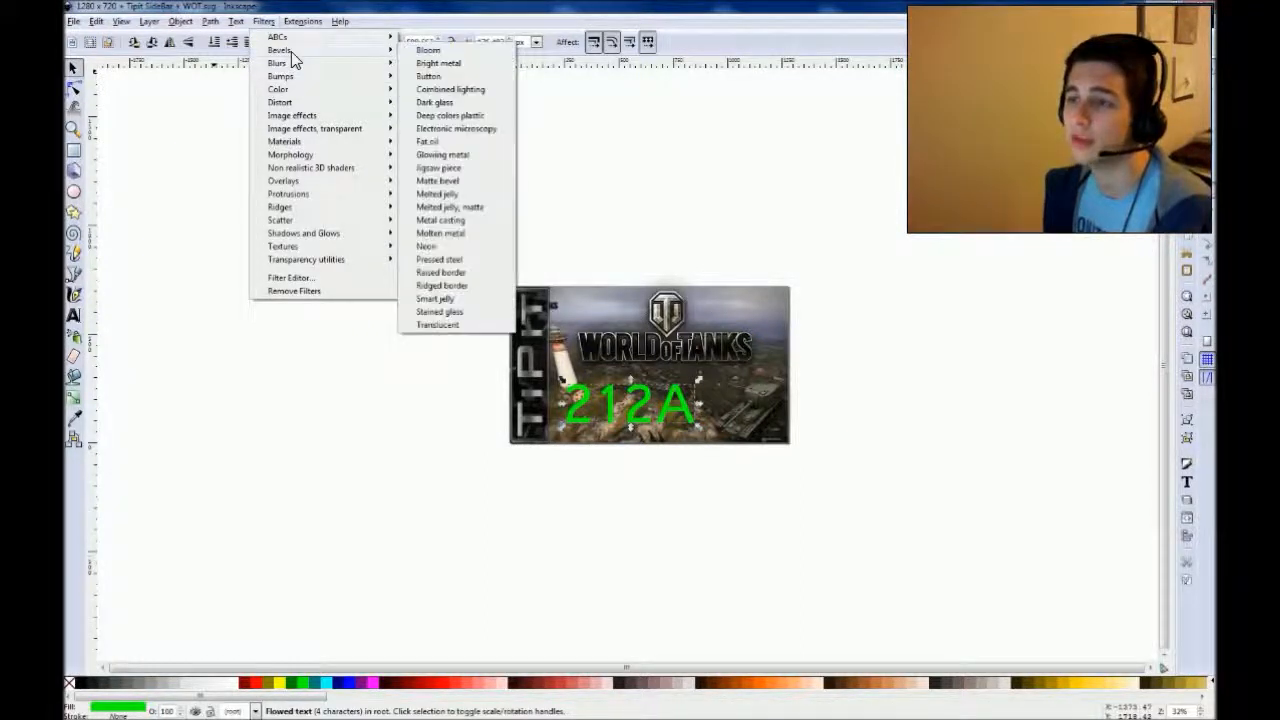
left_click(456, 170)
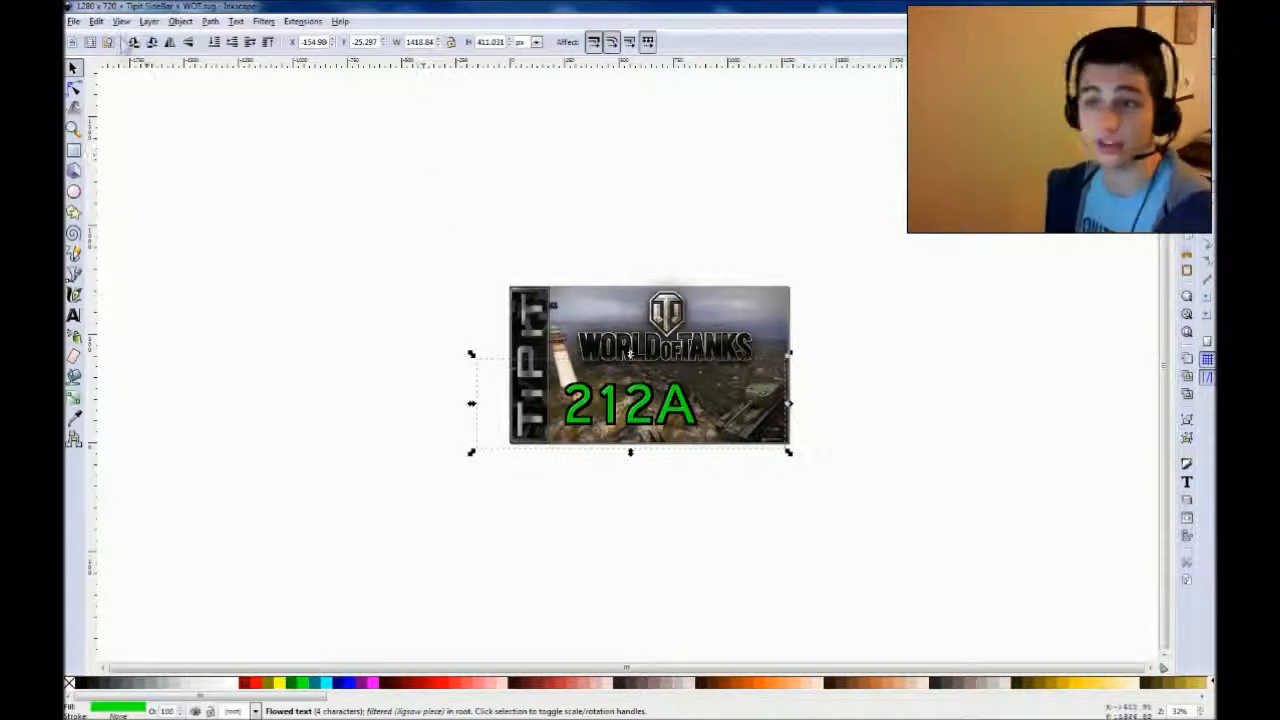
- Open the list of path operations for the 212A text
left_click(212, 21)
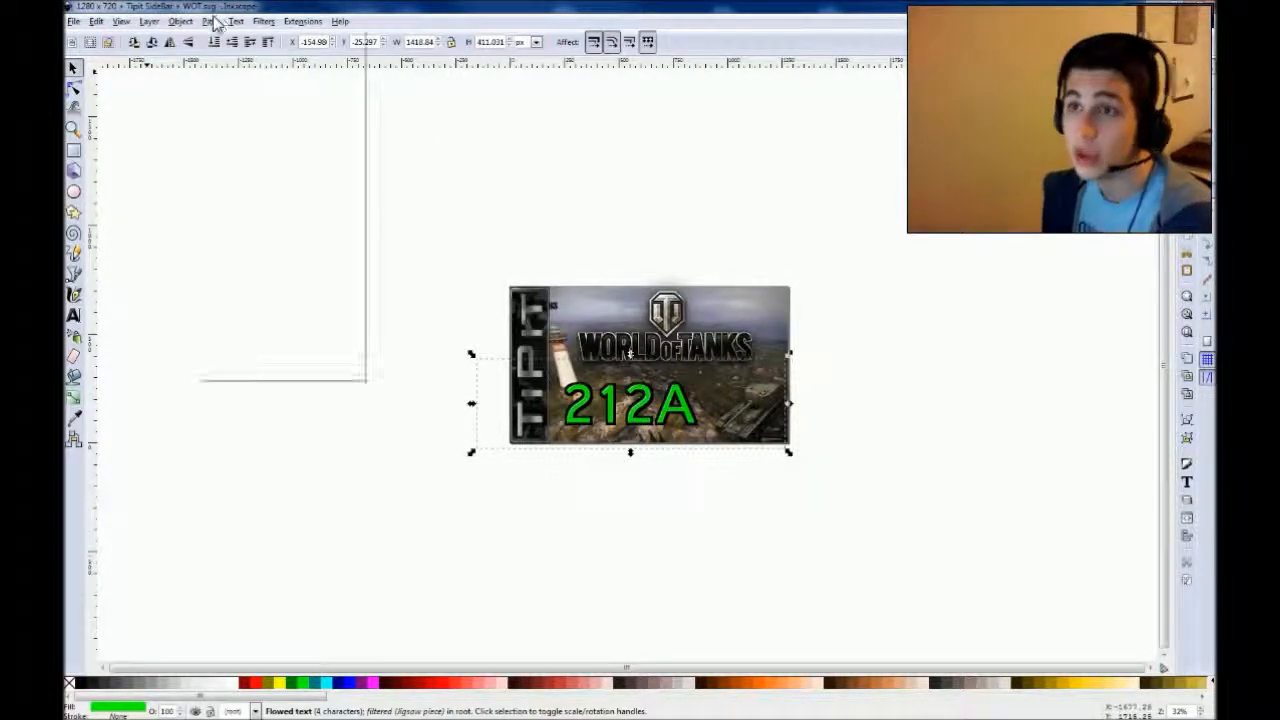